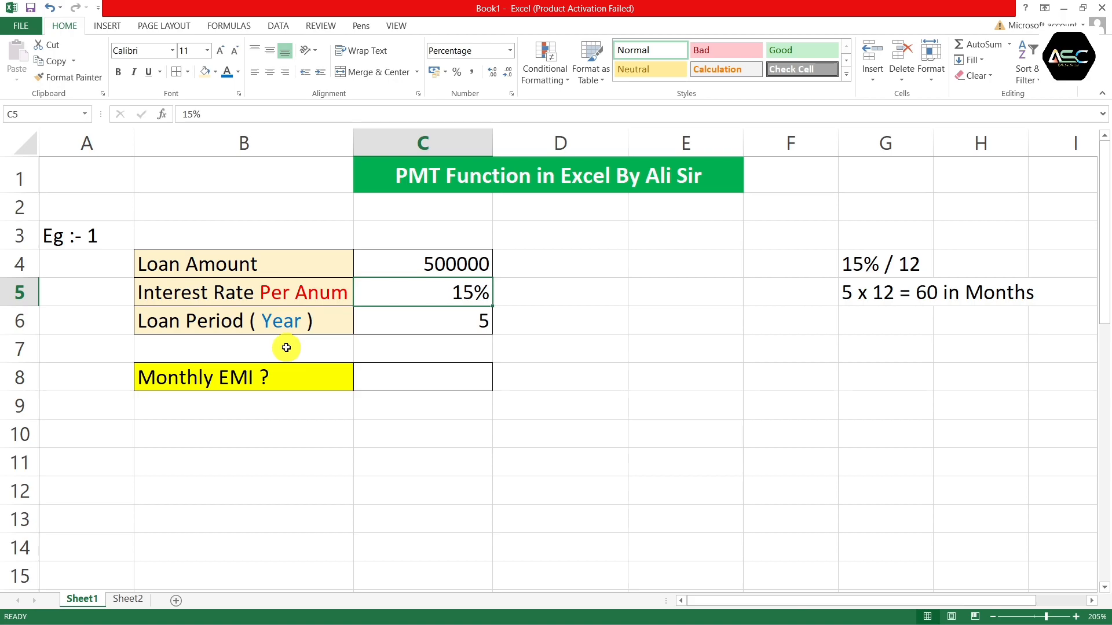
Start a PMT formula in the Monthly EMI cell C8 with the annual interest rate divided by 12, C5/12, as rate.
{"action": "left_click", "coordinate": [375, 329]}
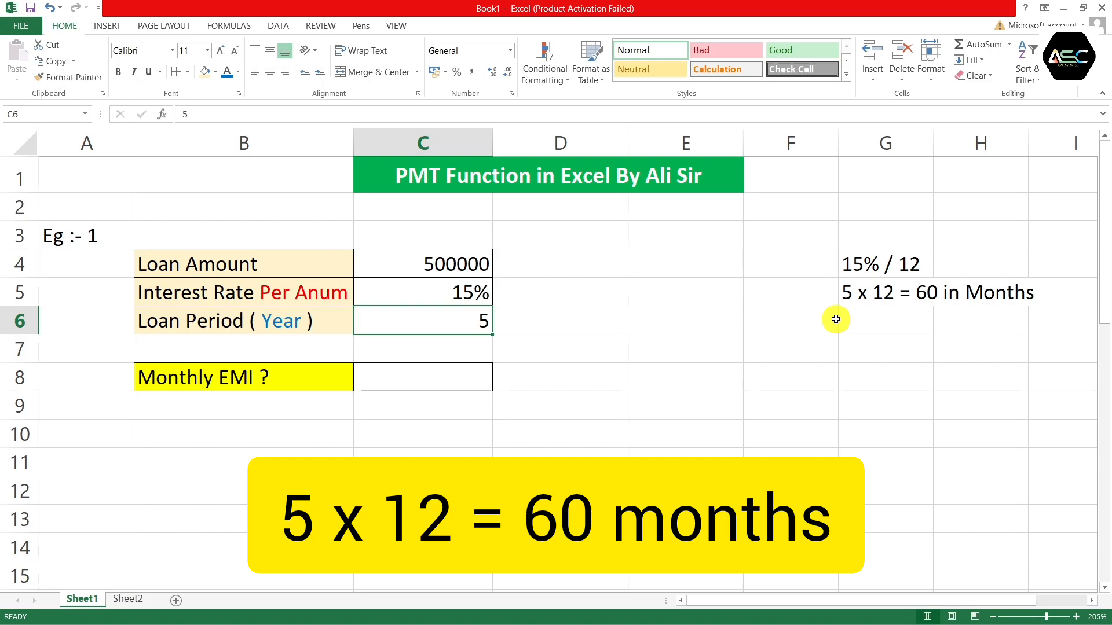
{"action": "left_click", "coordinate": [427, 373]}
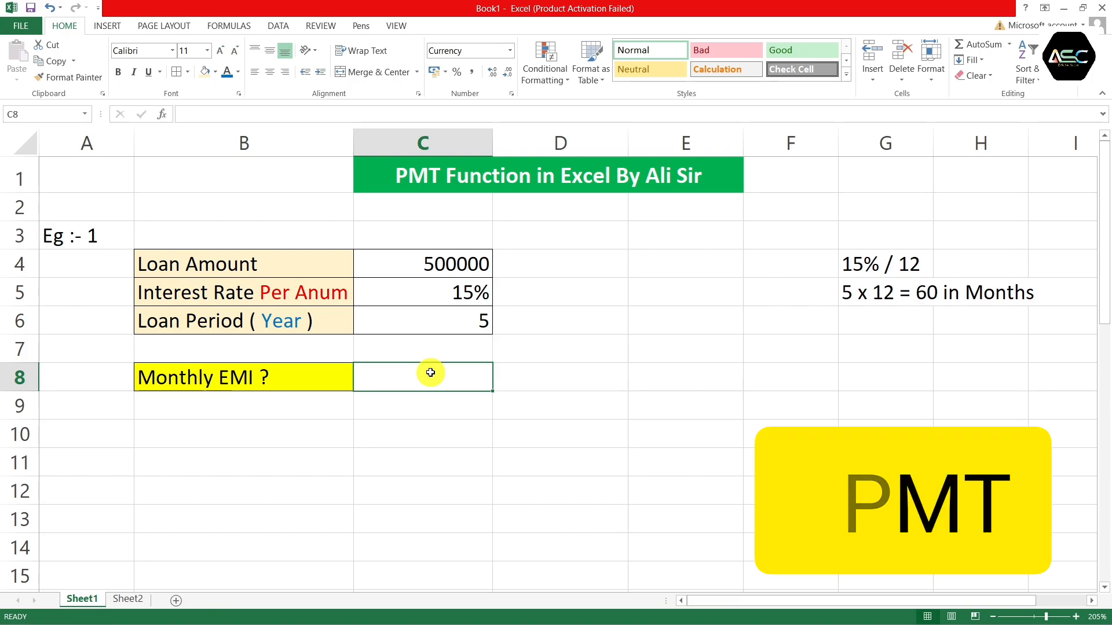
{"action": "type", "text": "=pmt"}
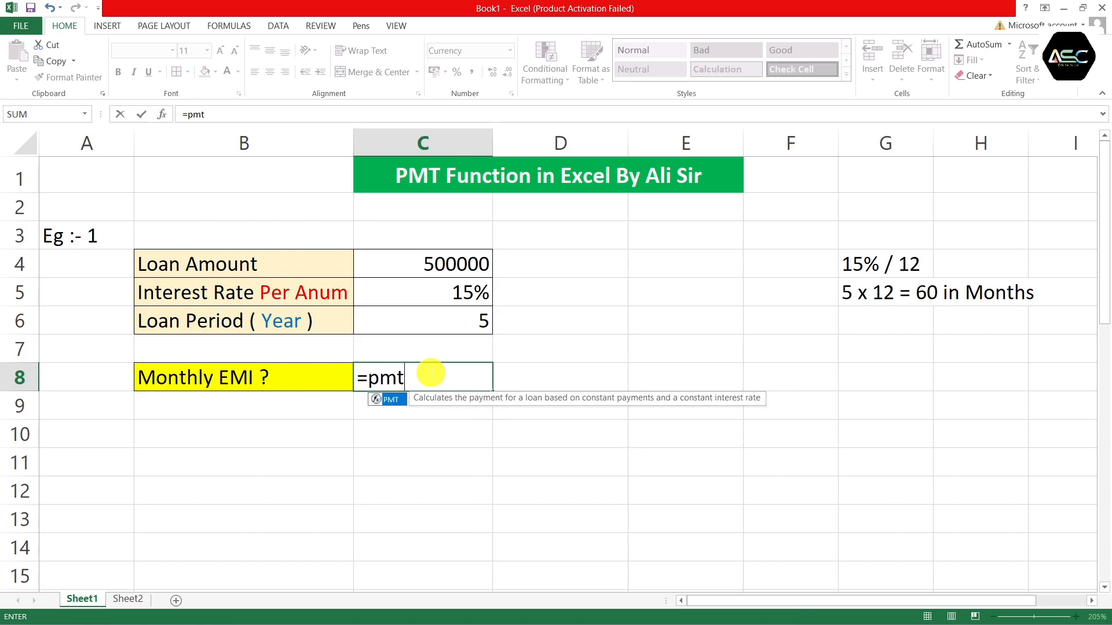
{"action": "key", "text": "Tab"}
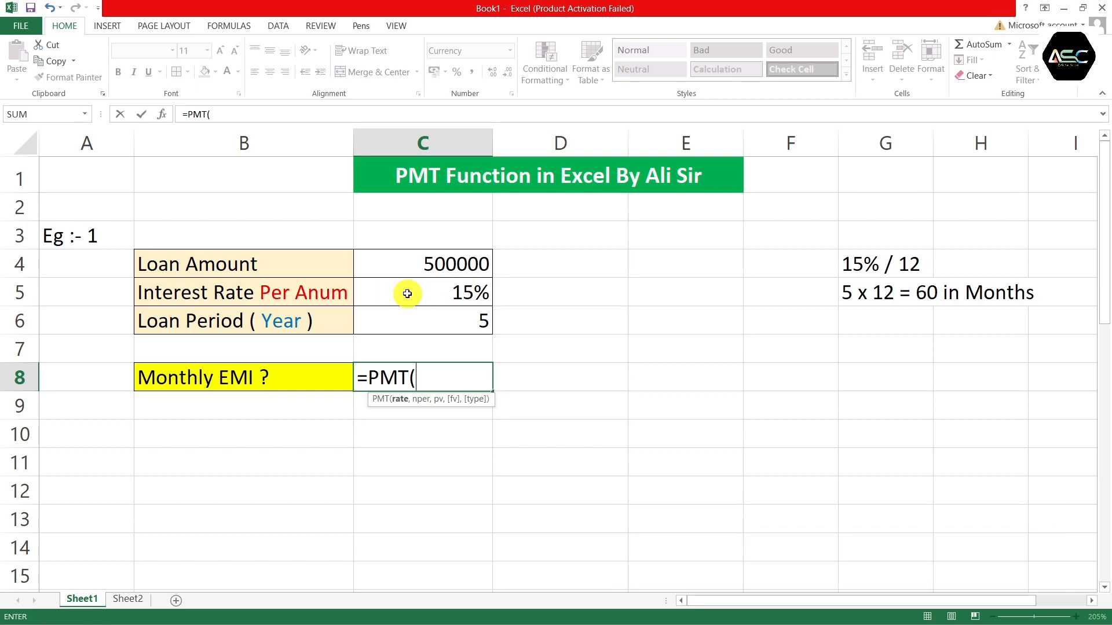
{"action": "left_click", "coordinate": [407, 294]}
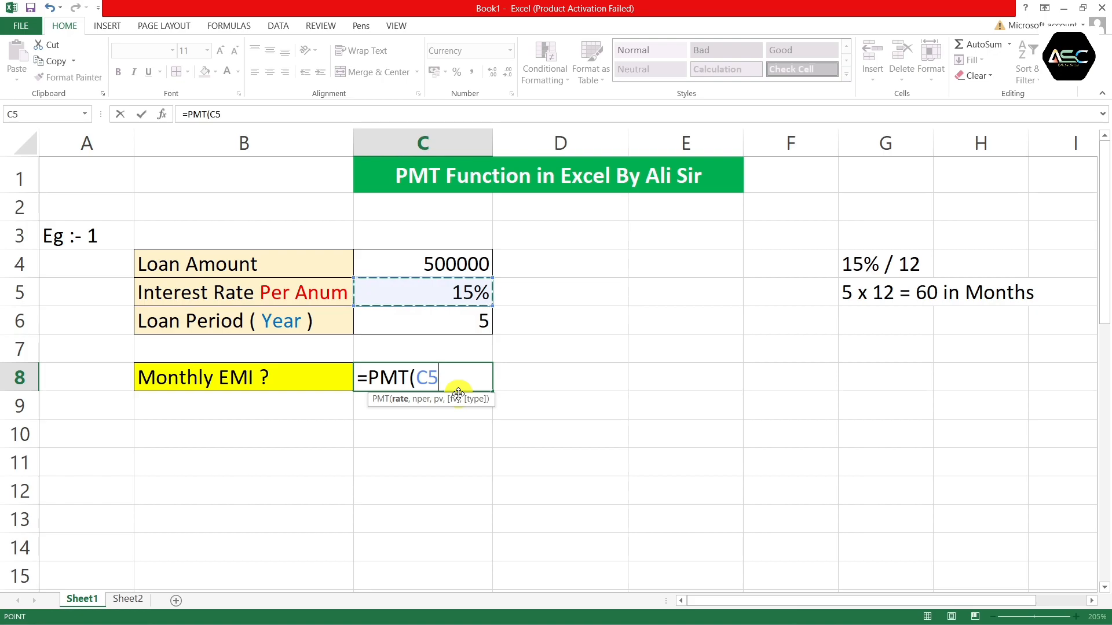
{"action": "type", "text": "/12"}
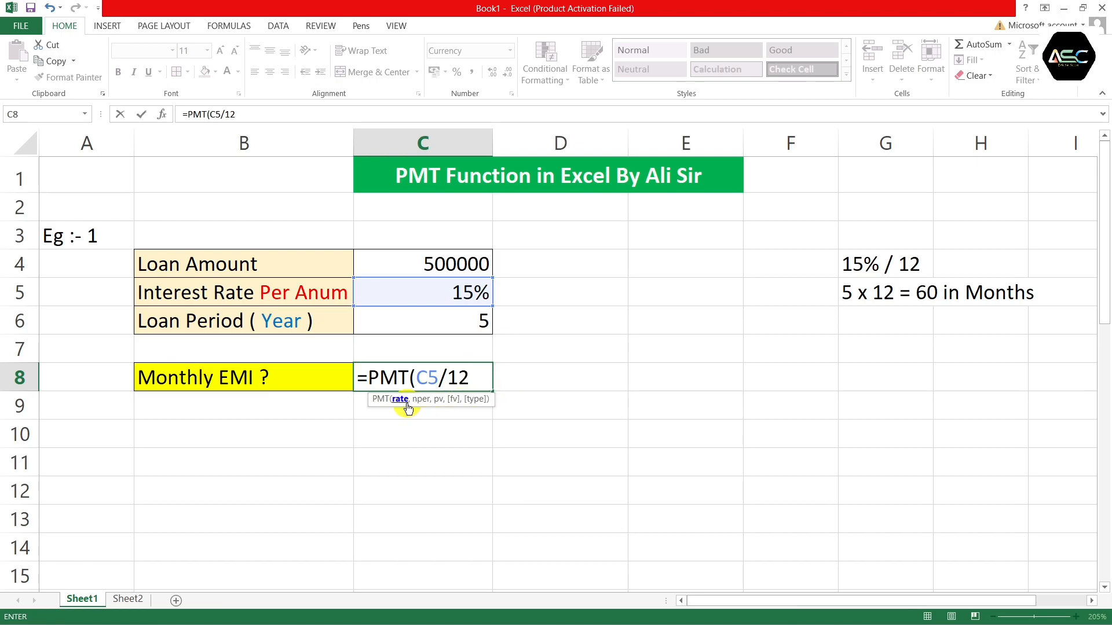
Add C6*12 as the number of payments and the loan amount C4 as present value to the PMT formula.
{"action": "type", "text": ","}
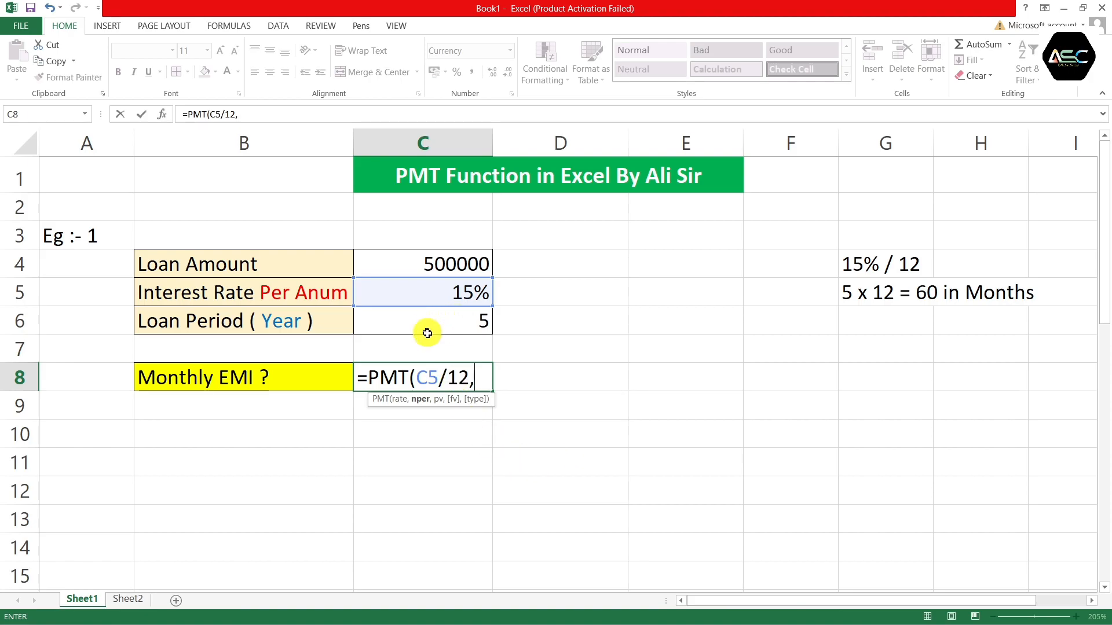
{"action": "left_click", "coordinate": [463, 322]}
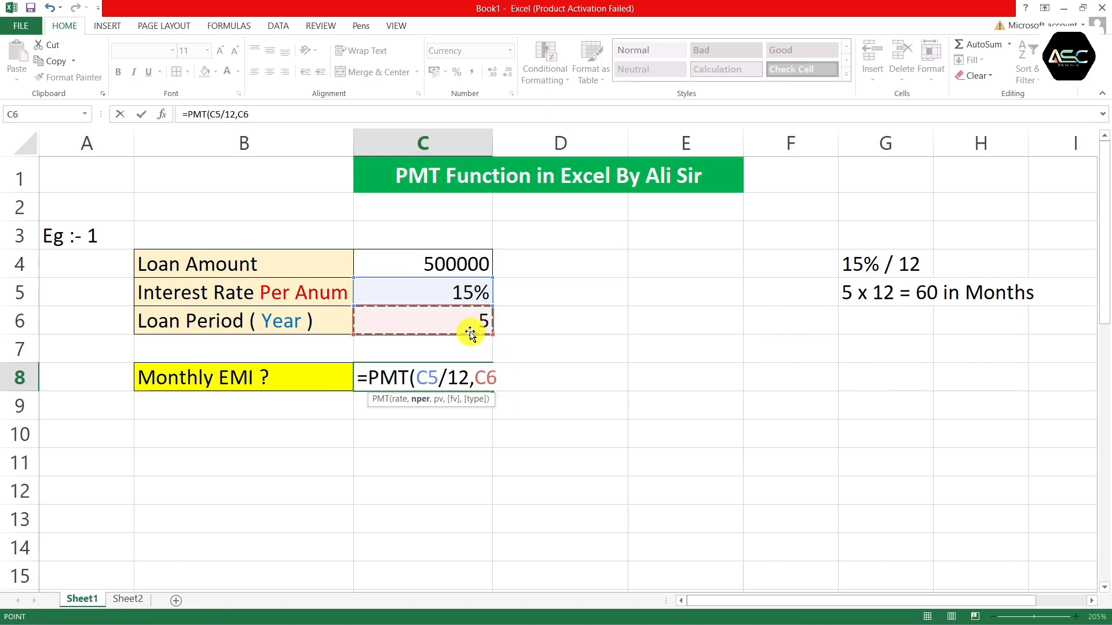
{"action": "type", "text": "*12"}
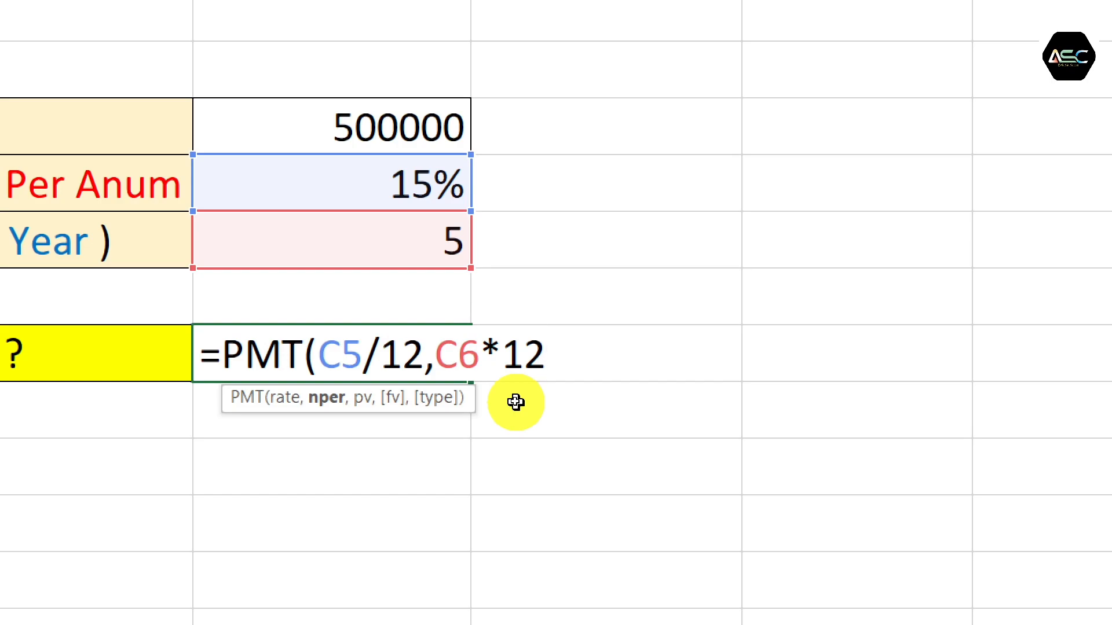
{"action": "type", "text": ","}
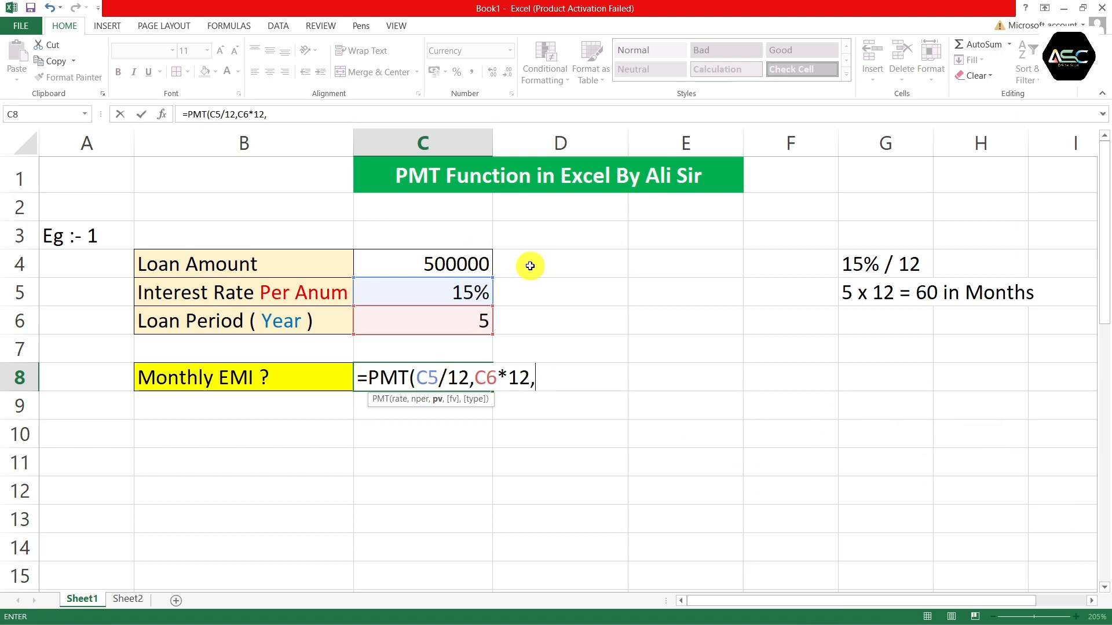
{"action": "left_click", "coordinate": [431, 264]}
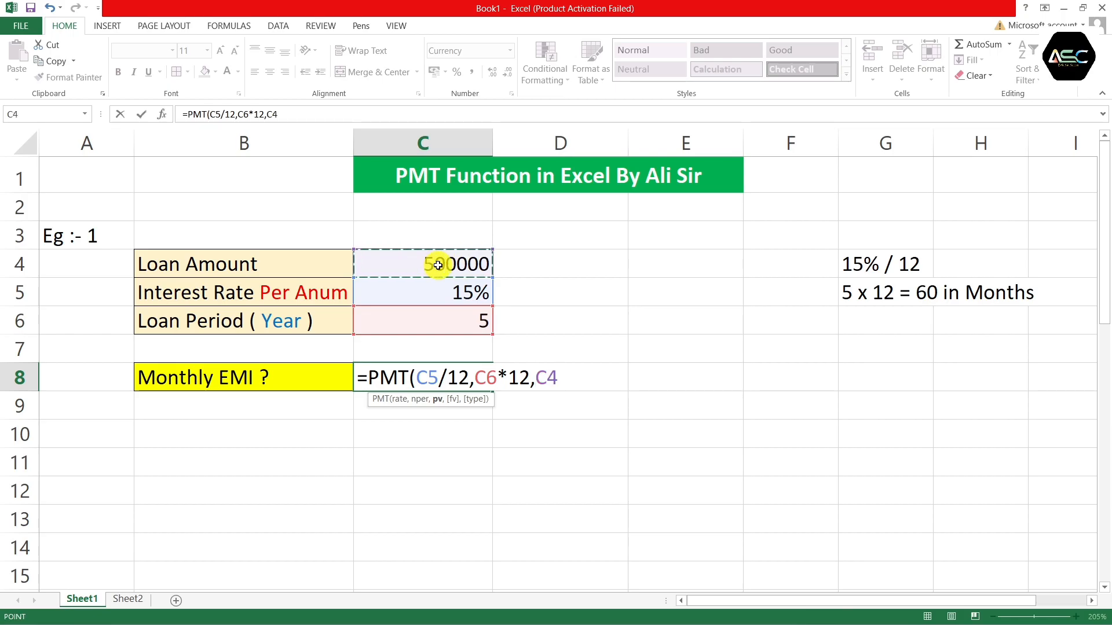
{"action": "type", "text": ","}
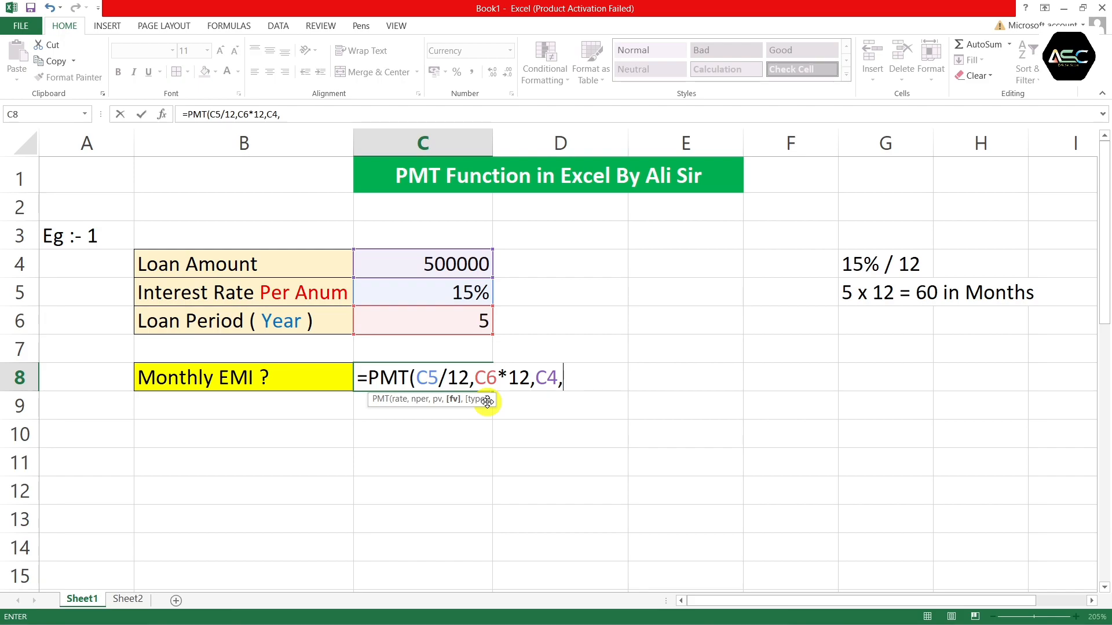
Consult the fv explanation in the Word notes, and enter 0 as the fv argument of the PMT formula in Excel.
{"action": "key", "text": "alt+Tab"}
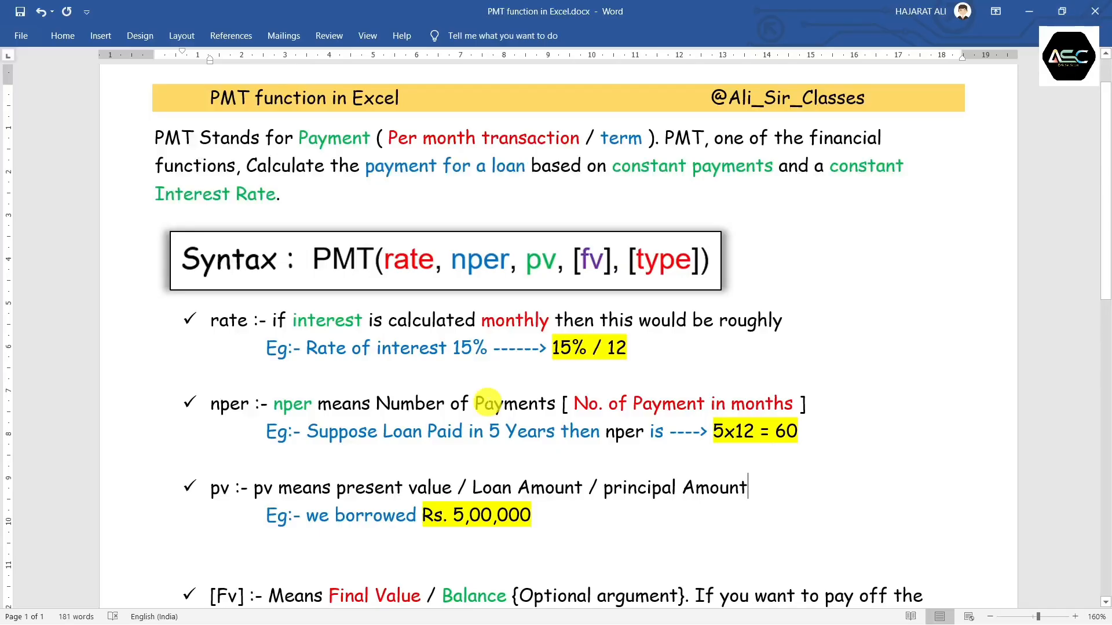
{"action": "scroll", "coordinate": [351, 486], "scroll_direction": "down", "scroll_amount": 4}
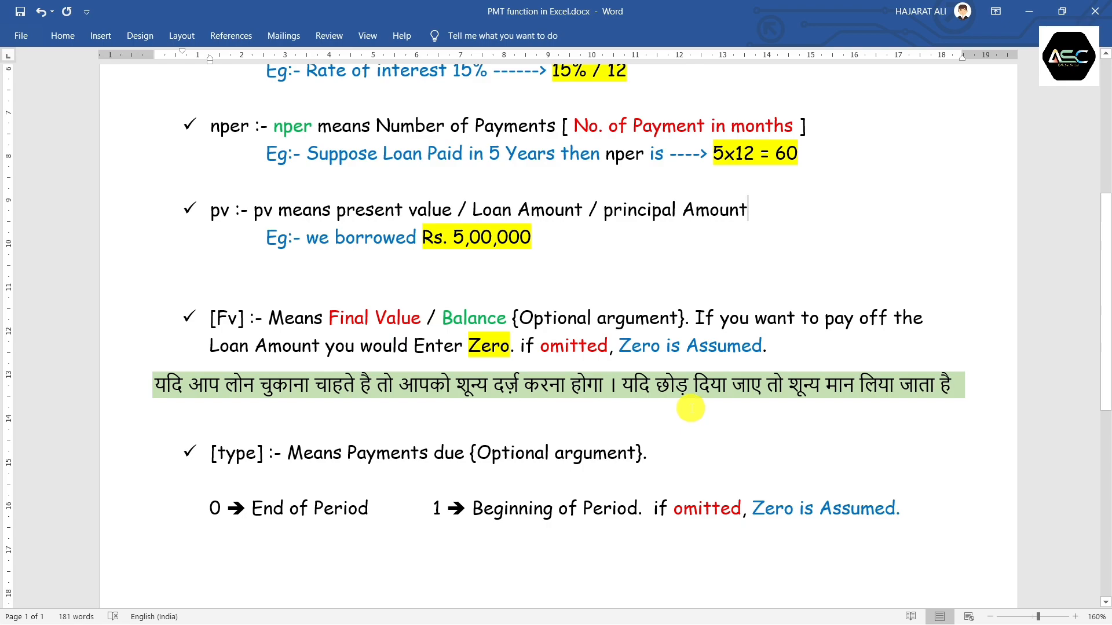
{"action": "key", "text": "alt+Tab"}
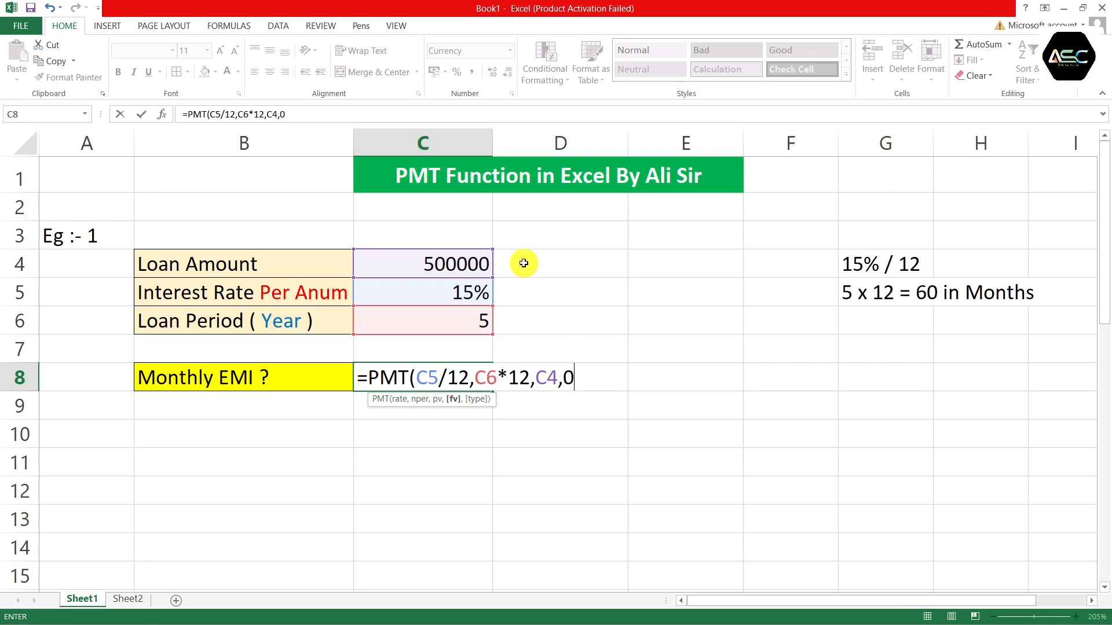
{"action": "key", "text": "alt+Tab"}
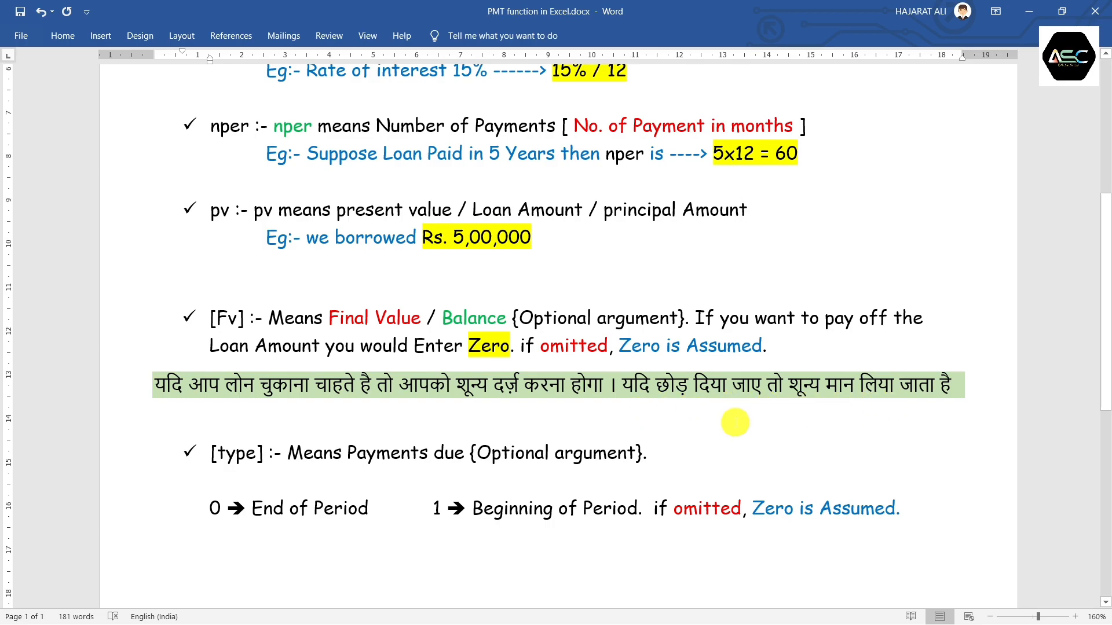
{"action": "key", "text": "alt+Tab"}
{"action": "type", "text": "0"}
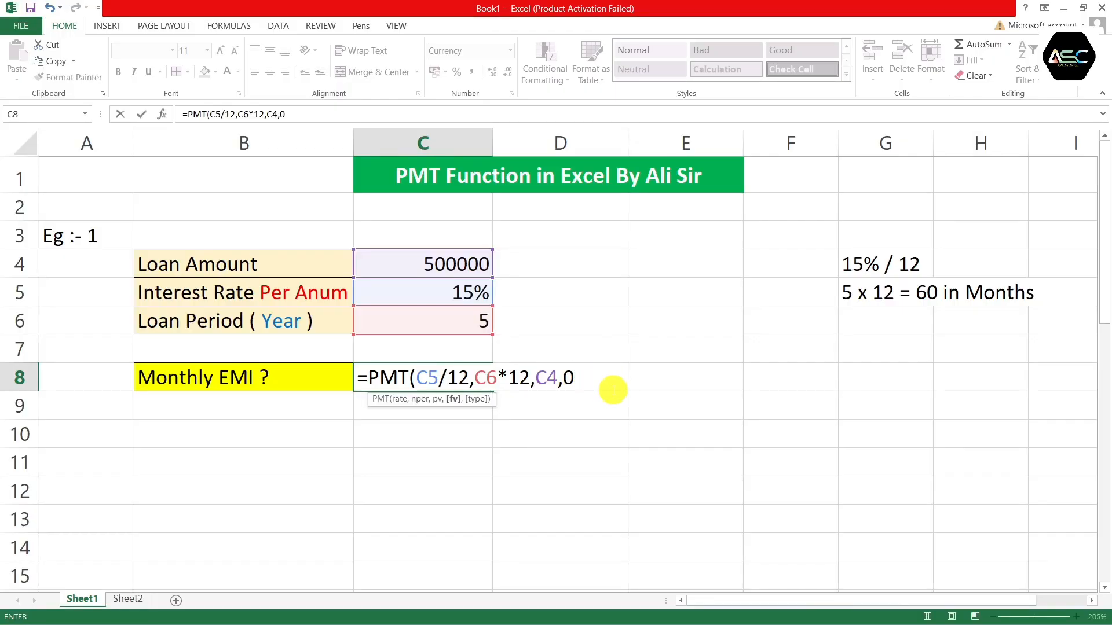
{"action": "key", "text": "BackSpace"}
{"action": "type", "text": "0,"}
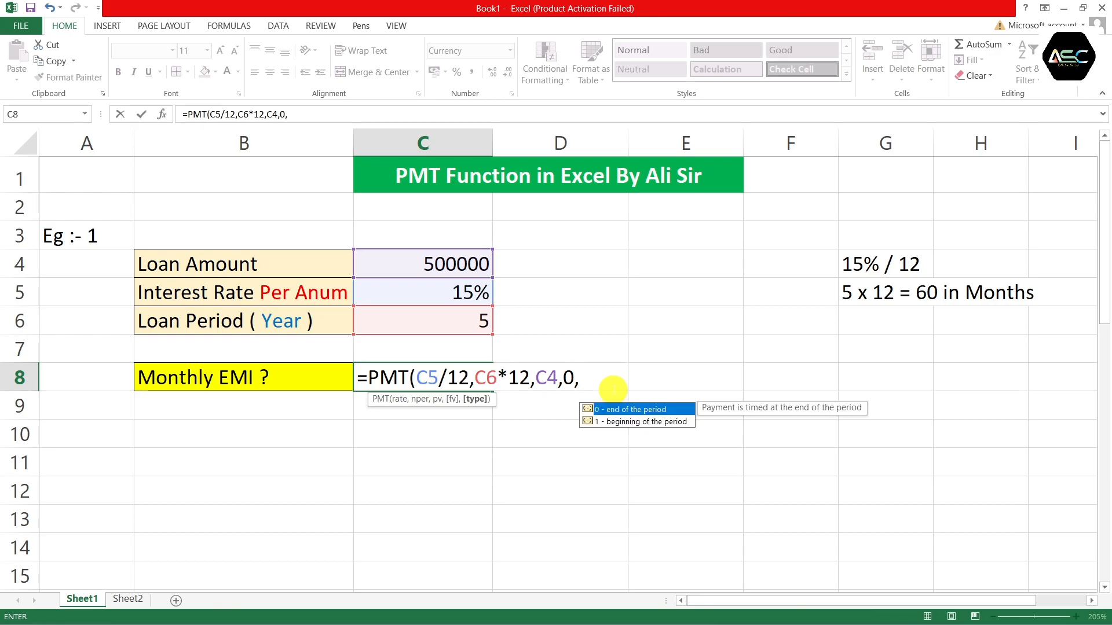
{"action": "key", "text": "Escape"}
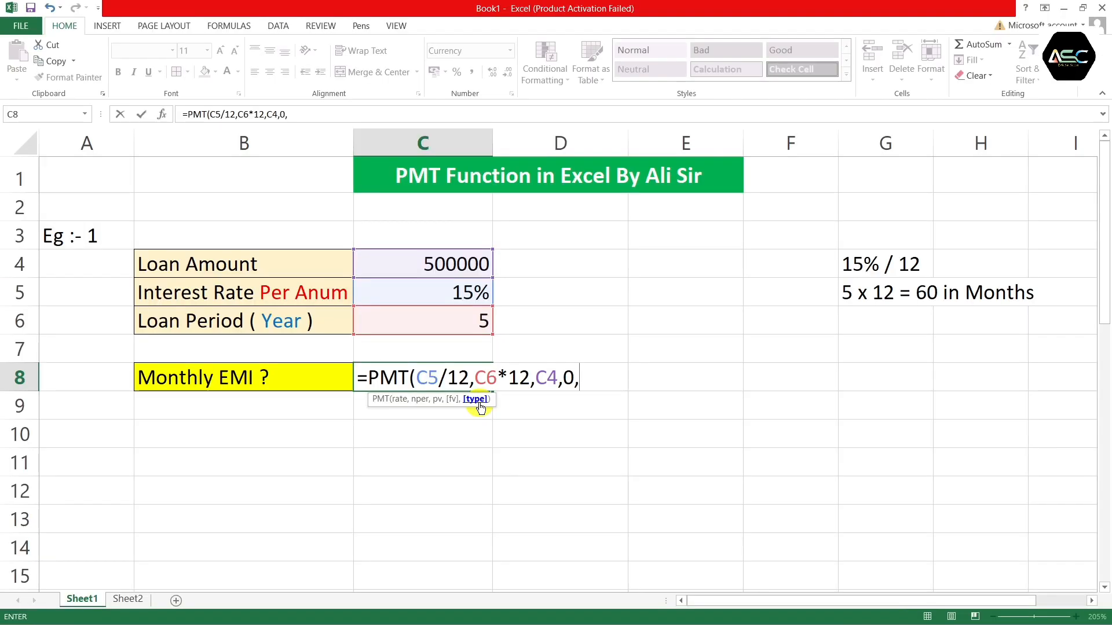
Switch to the Word notes and examine the type argument's options for end and beginning of period.
{"action": "key", "text": "alt+Tab"}
{"action": "scroll", "coordinate": [370, 458], "scroll_direction": "down", "scroll_amount": 1}
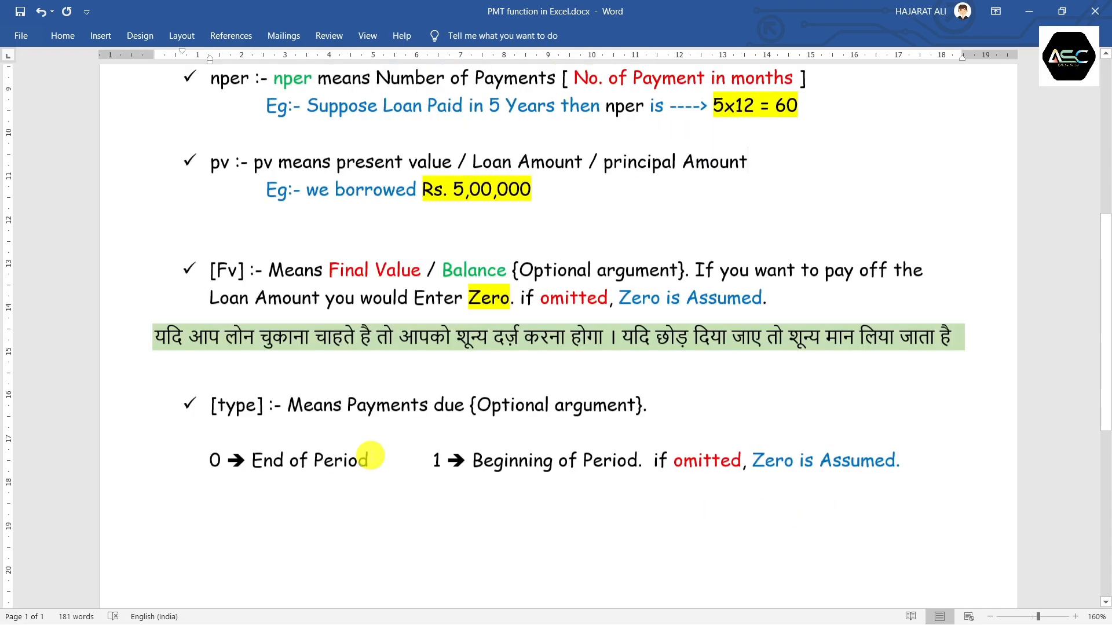
{"action": "scroll", "coordinate": [371, 457], "scroll_direction": "down", "scroll_amount": 1}
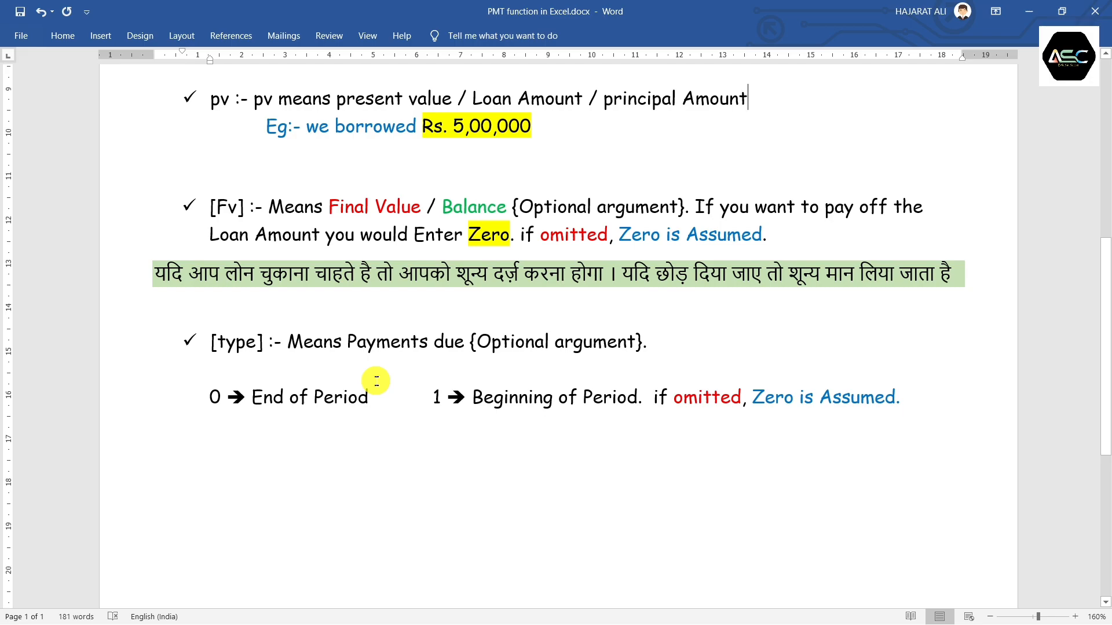
{"action": "left_click_drag", "start_coordinate": [208, 397], "coordinate": [344, 403]}
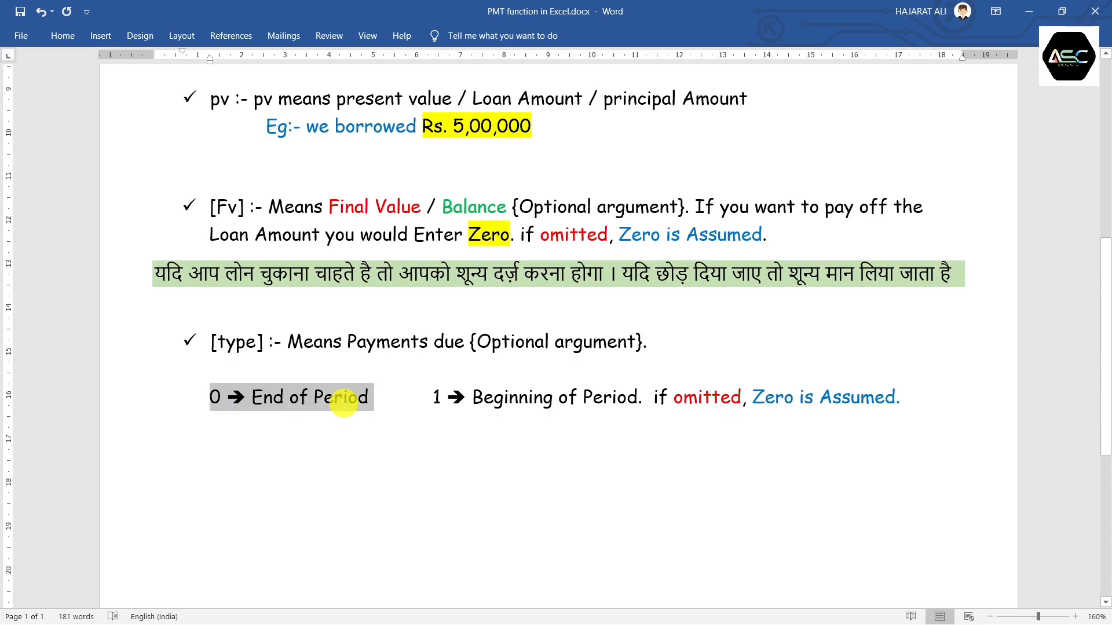
{"action": "left_click", "coordinate": [368, 426]}
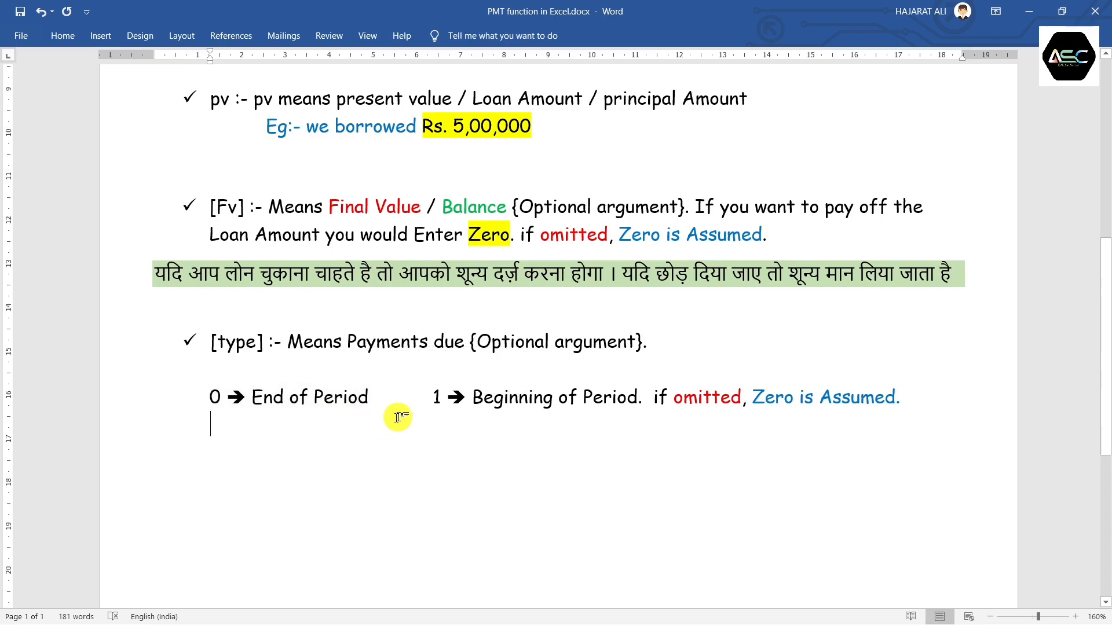
{"action": "left_click_drag", "start_coordinate": [431, 401], "coordinate": [617, 409]}
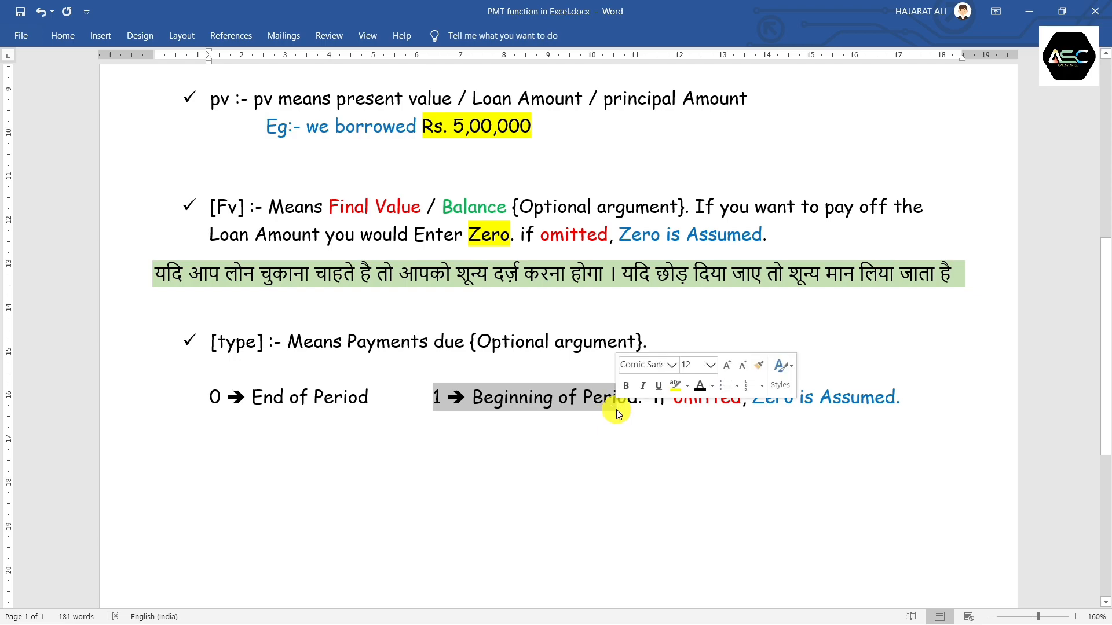
{"action": "left_click", "coordinate": [618, 434]}
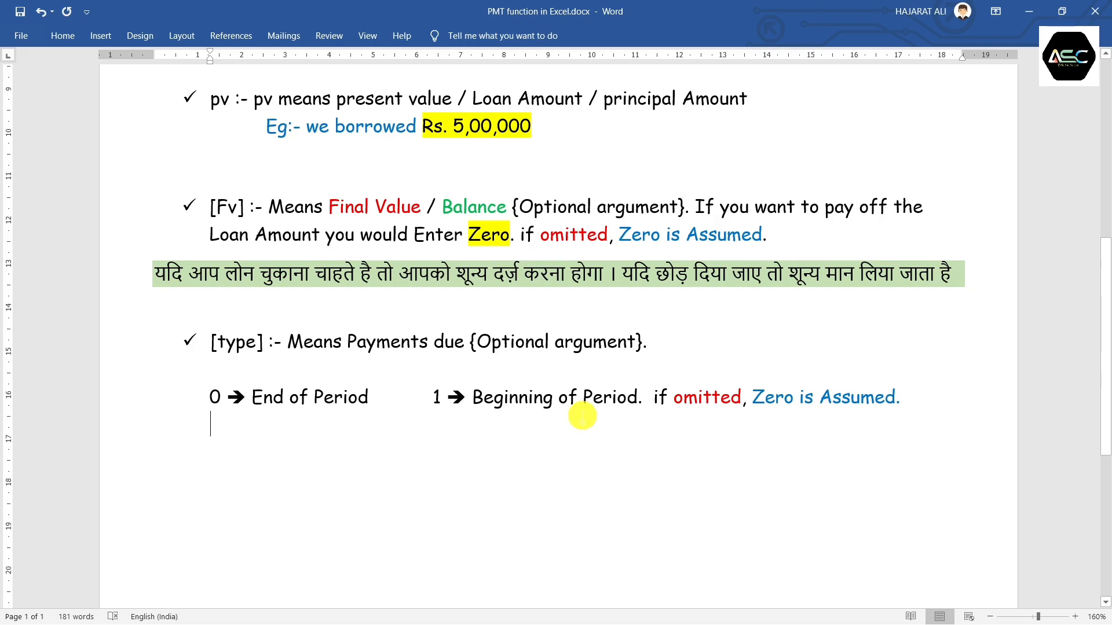
{"action": "left_click_drag", "start_coordinate": [206, 397], "coordinate": [344, 410]}
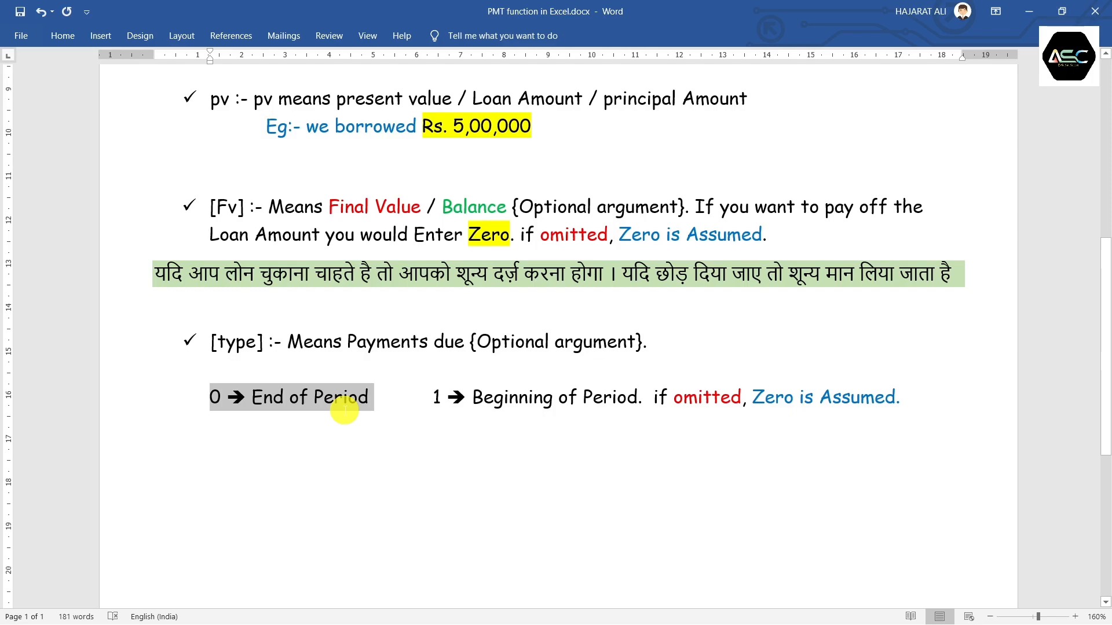
{"action": "left_click", "coordinate": [363, 450]}
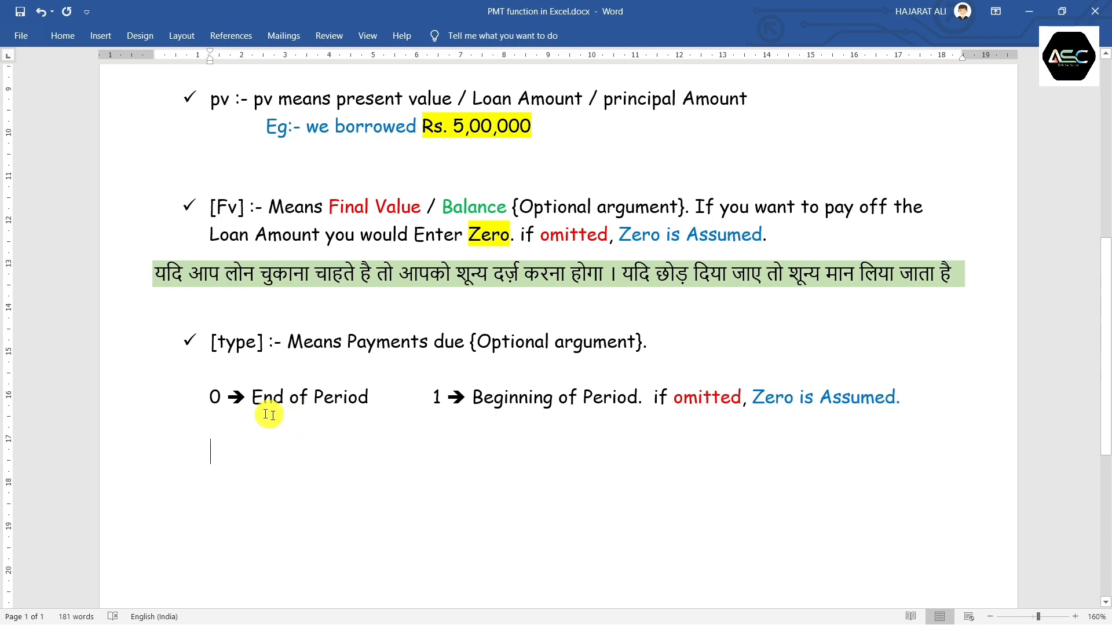
{"action": "left_click_drag", "start_coordinate": [203, 399], "coordinate": [367, 410]}
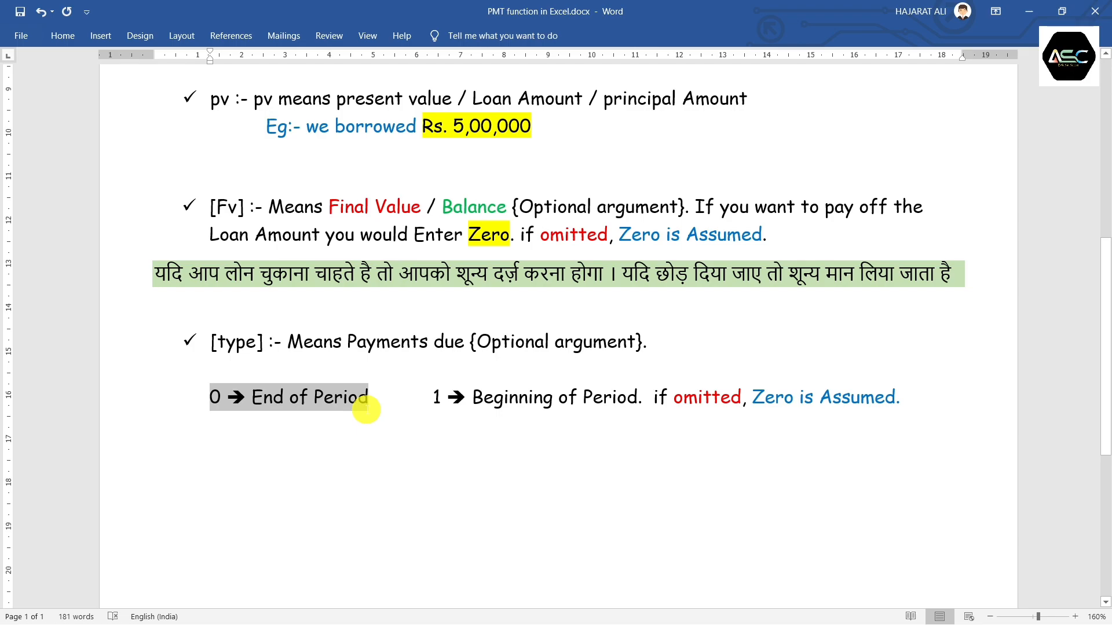
{"action": "left_click_drag", "start_coordinate": [367, 410], "coordinate": [366, 409]}
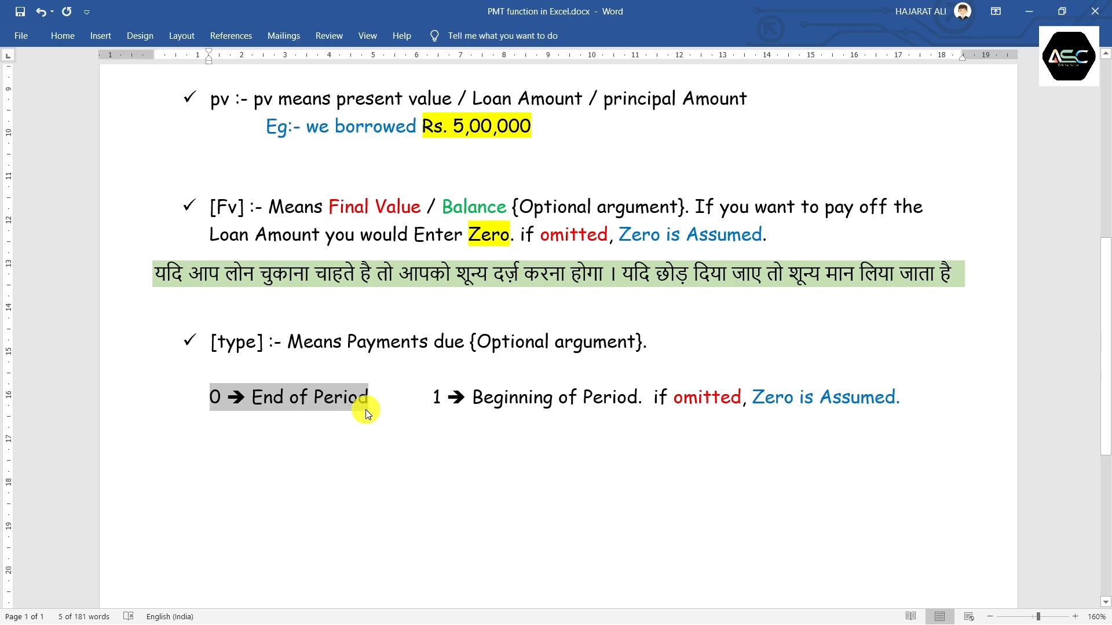
Return to Excel and complete the PMT formula in C8 with 0, end of the period, as the type argument.
{"action": "key", "text": "alt+Tab"}
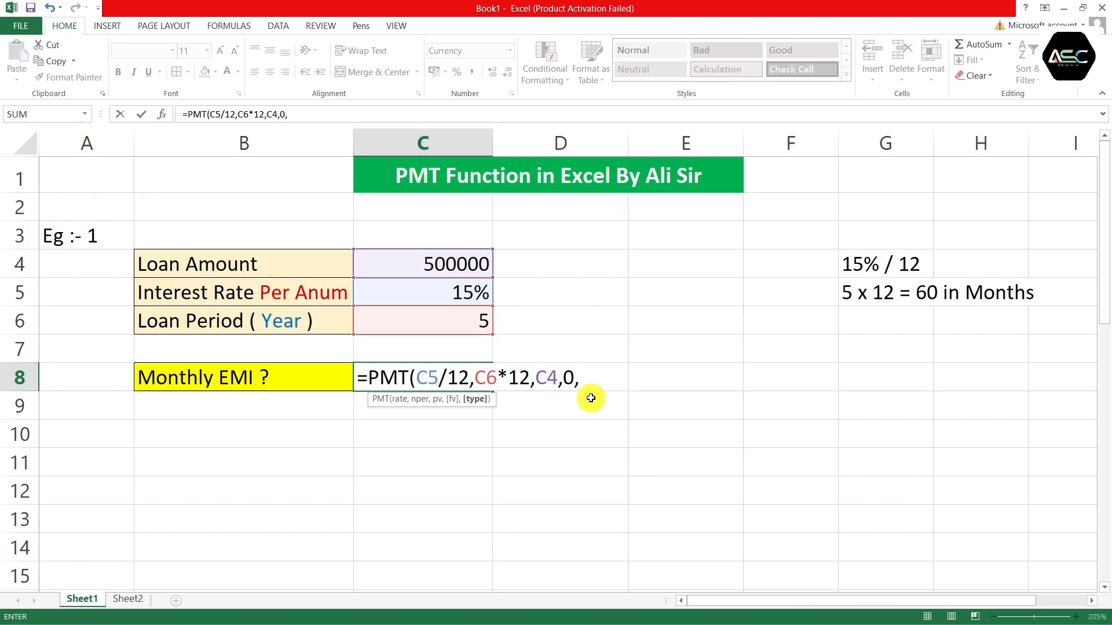
{"action": "type", "text": "0"}
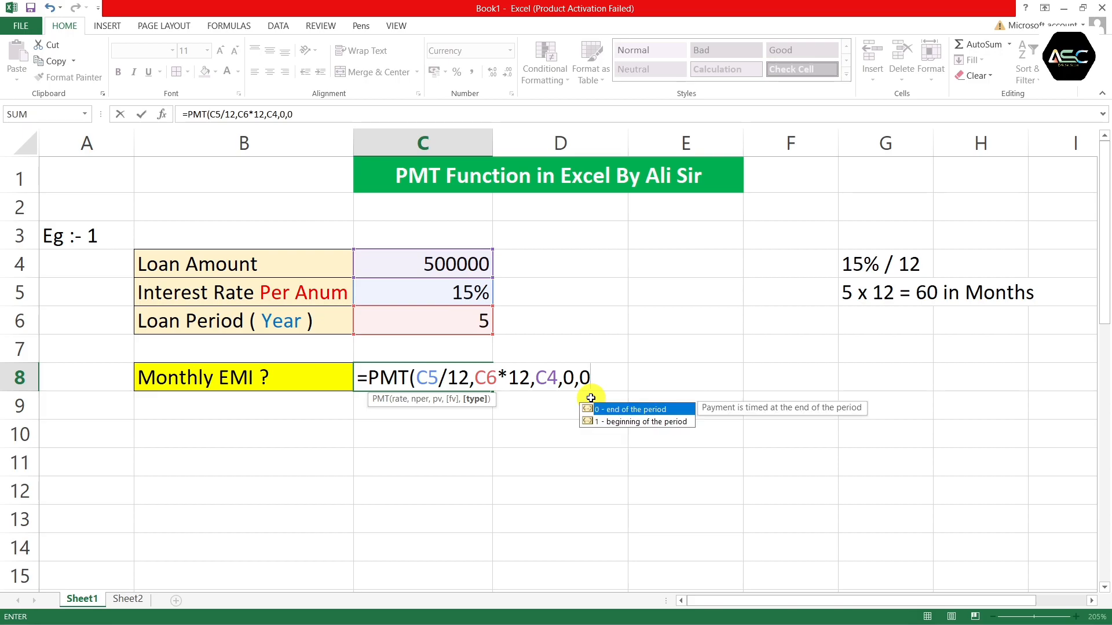
{"action": "type", "text": ")"}
{"action": "key", "text": "Return"}
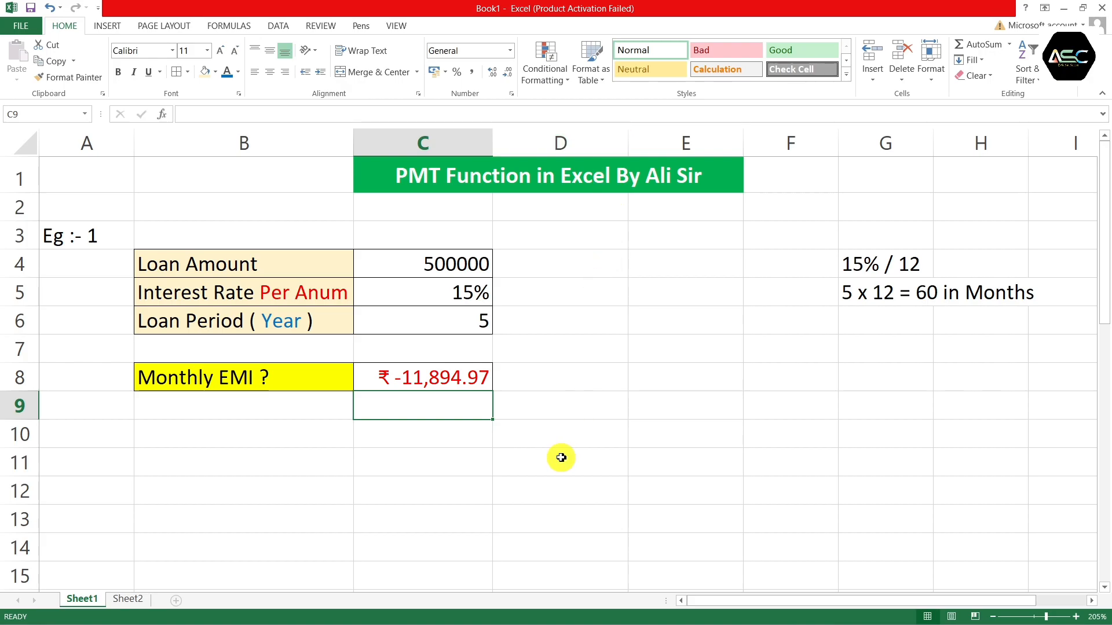
Insert a minus sign before PMT in the C8 formula, making it =-PMT(C5/12,C6*12,C4,0,0).
{"action": "left_click", "coordinate": [398, 379]}
{"action": "double_click", "coordinate": [398, 379]}
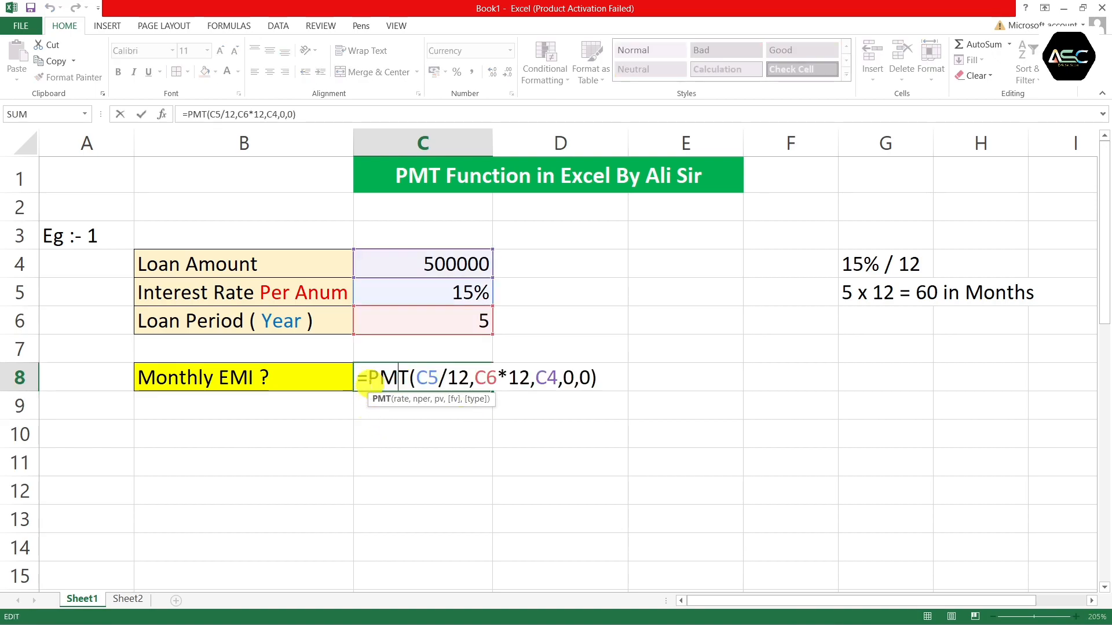
{"action": "left_click", "coordinate": [369, 379]}
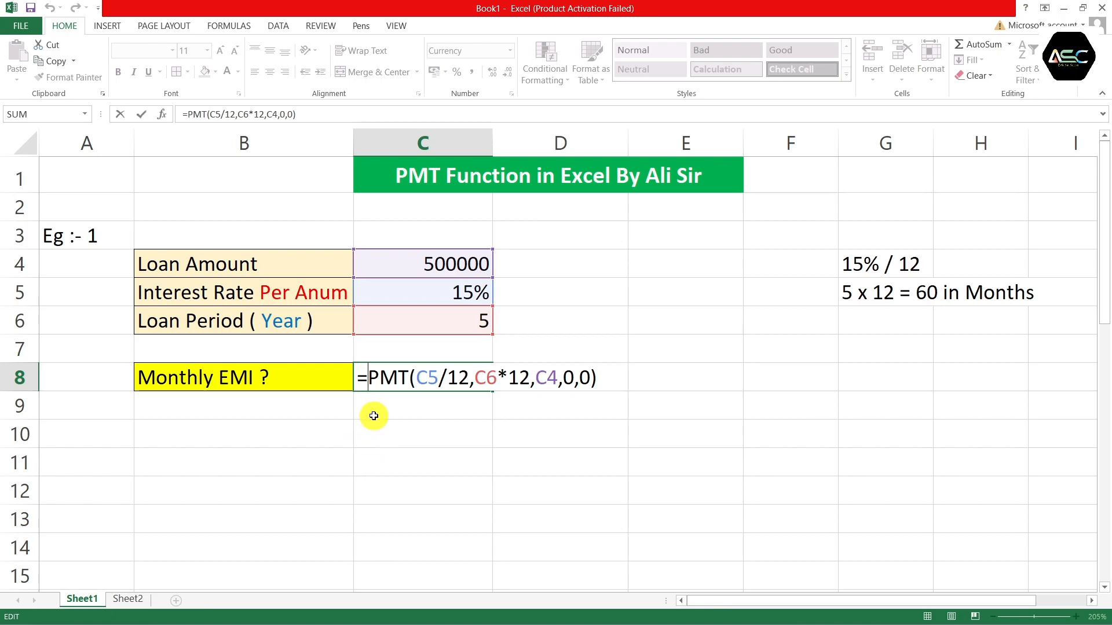
{"action": "type", "text": "-"}
{"action": "key", "text": "Return"}
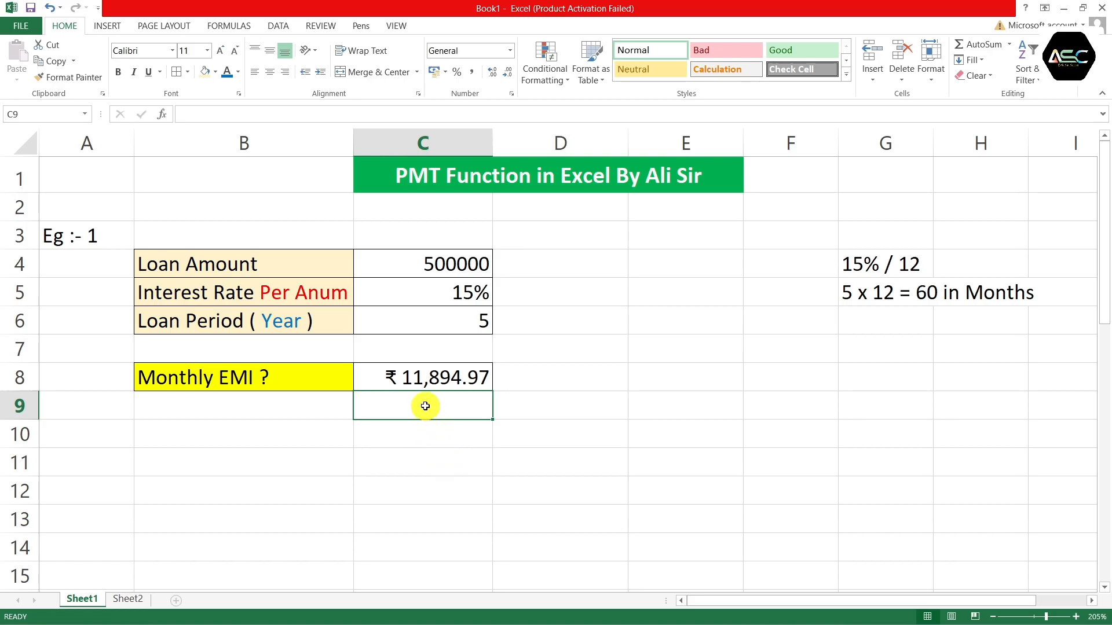
Remove the minus sign before PMT in the C8 formula, making it =PMT(C5/12,C6*12,C4,0,0).
{"action": "left_click", "coordinate": [416, 378]}
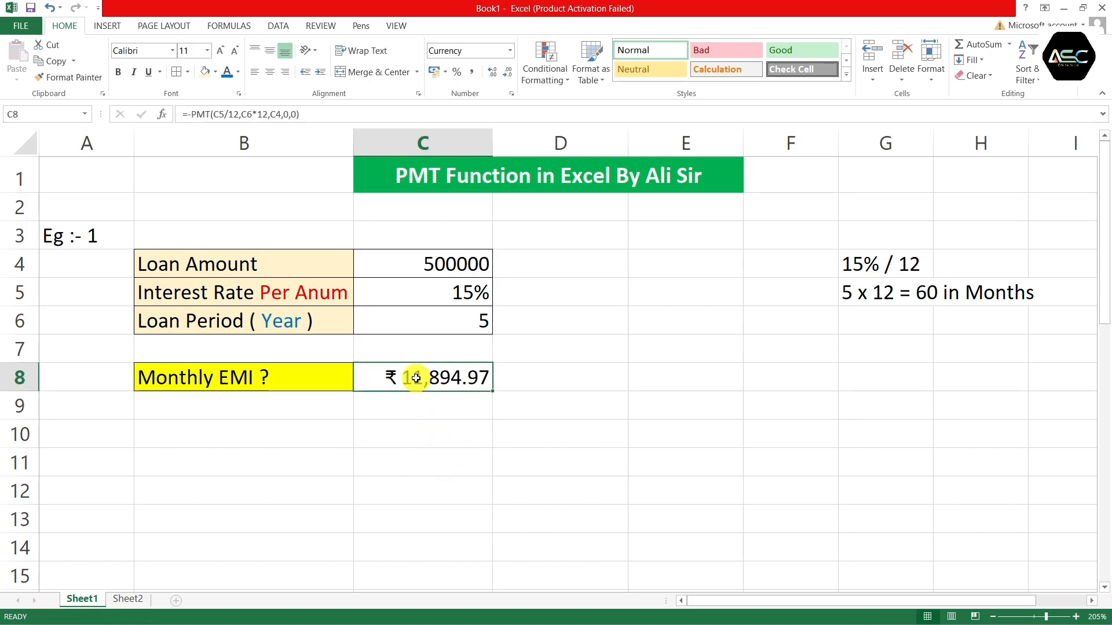
{"action": "double_click", "coordinate": [366, 384]}
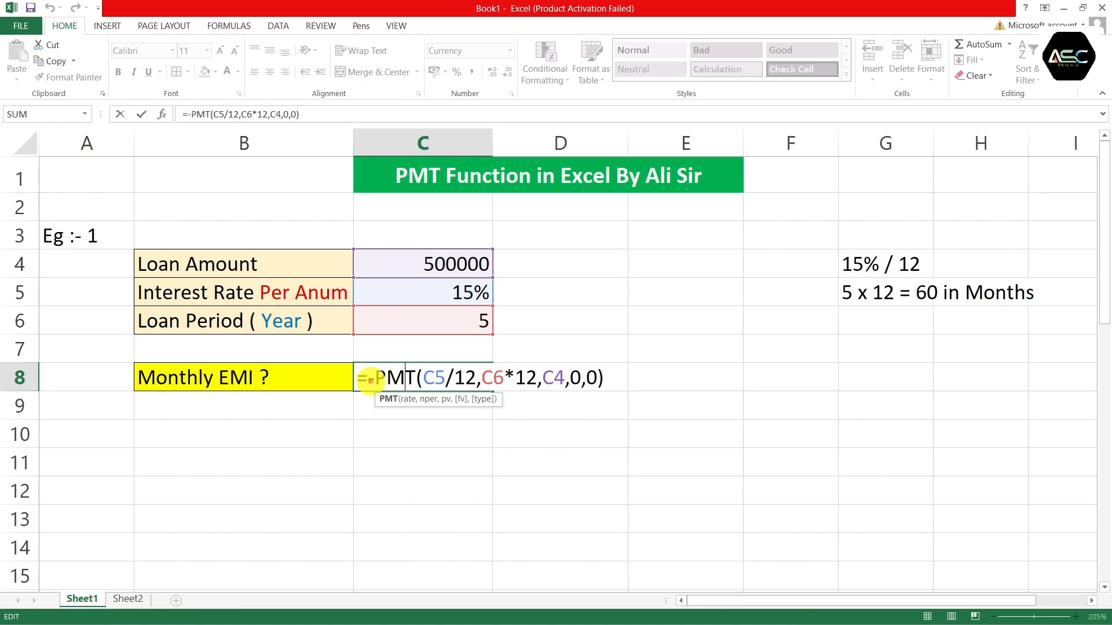
{"action": "key", "text": "Delete"}
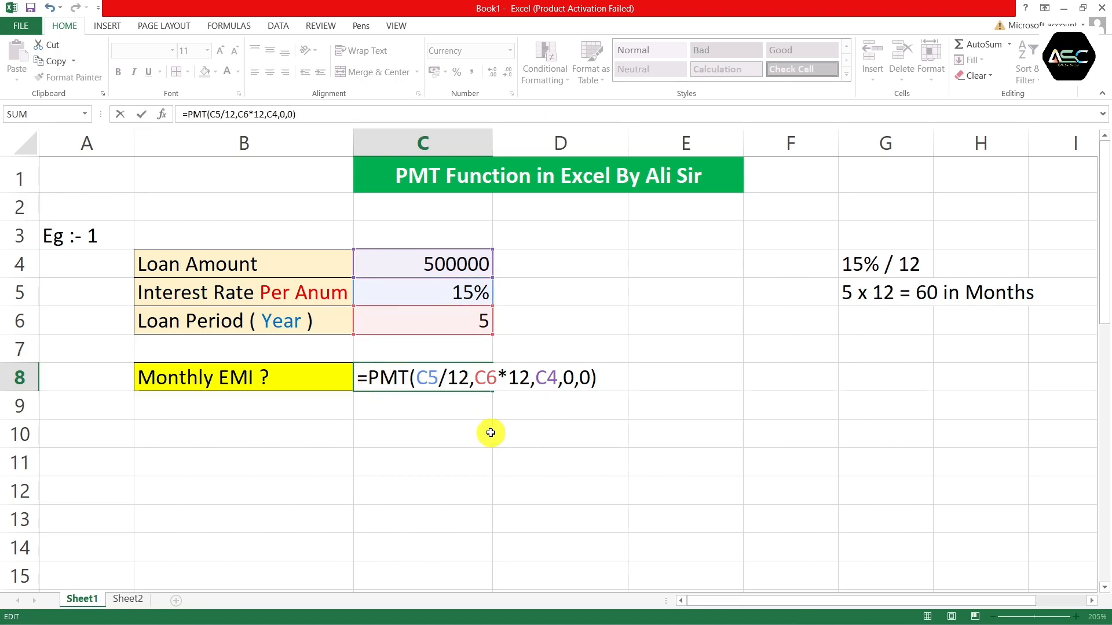
{"action": "key", "text": "Return"}
Change the loan amount in C4 to -500000 and select the Monthly EMI result in C8.
{"action": "left_click", "coordinate": [408, 264]}
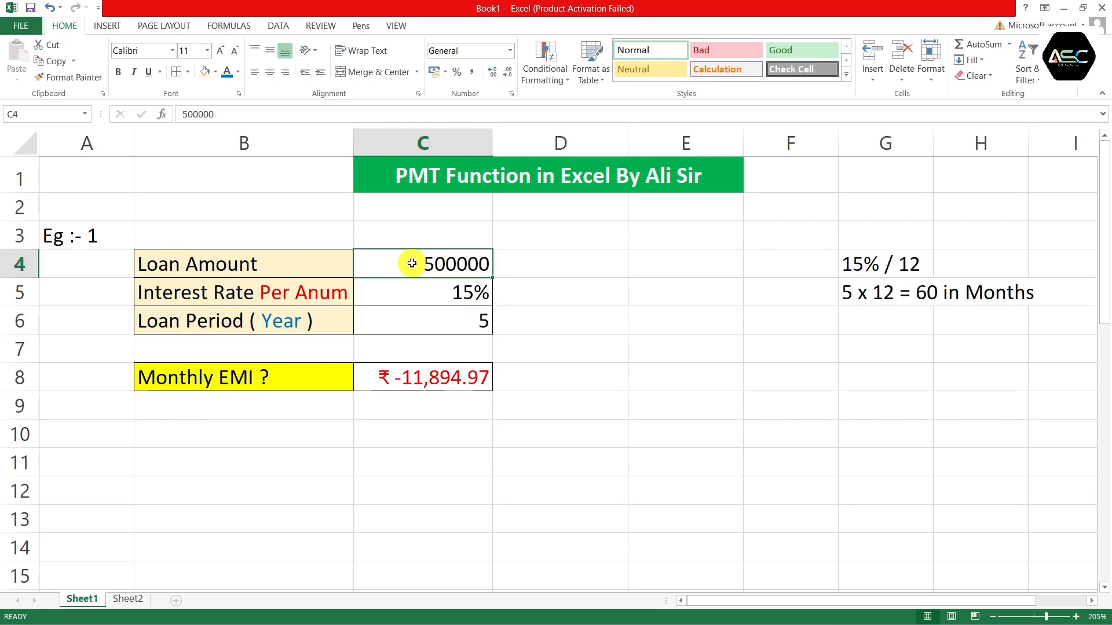
{"action": "double_click", "coordinate": [409, 265]}
{"action": "type", "text": "-"}
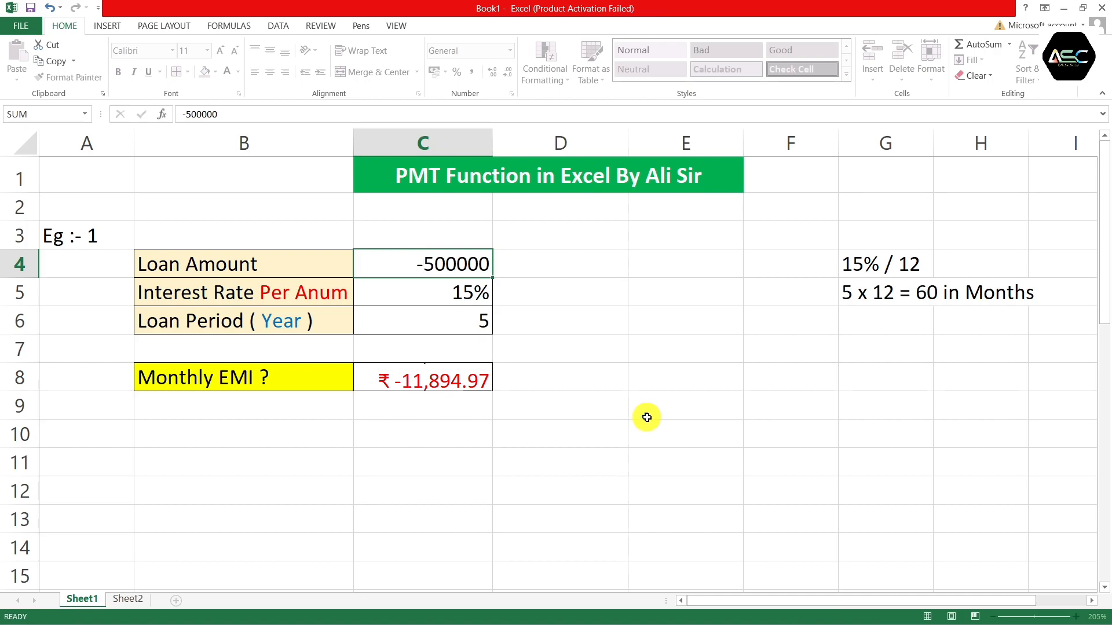
{"action": "key", "text": "Return"}
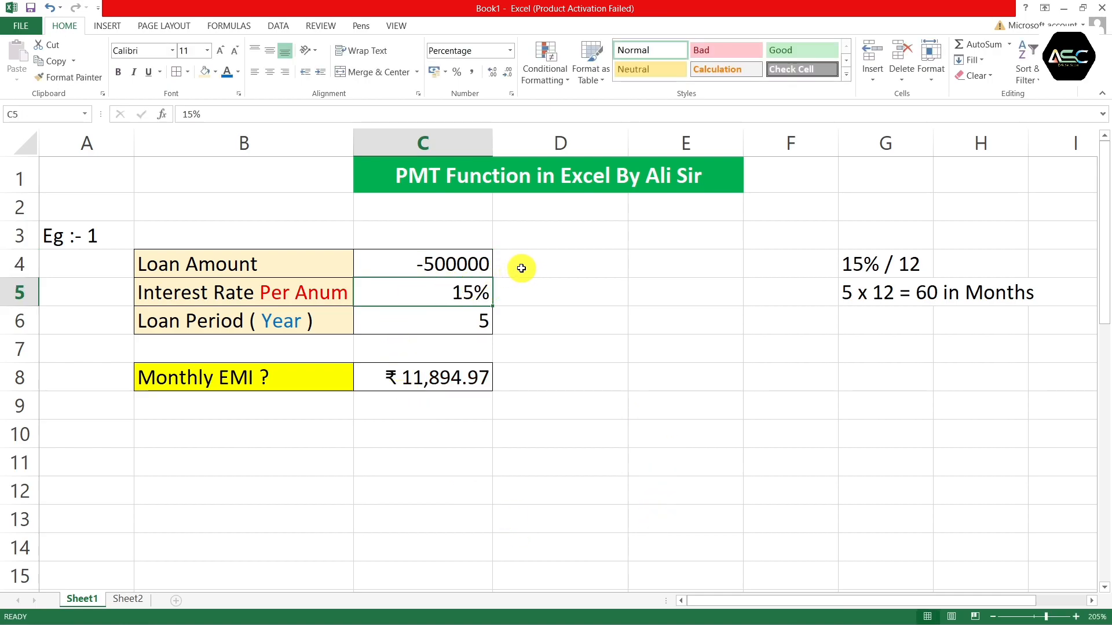
{"action": "left_click", "coordinate": [467, 377]}
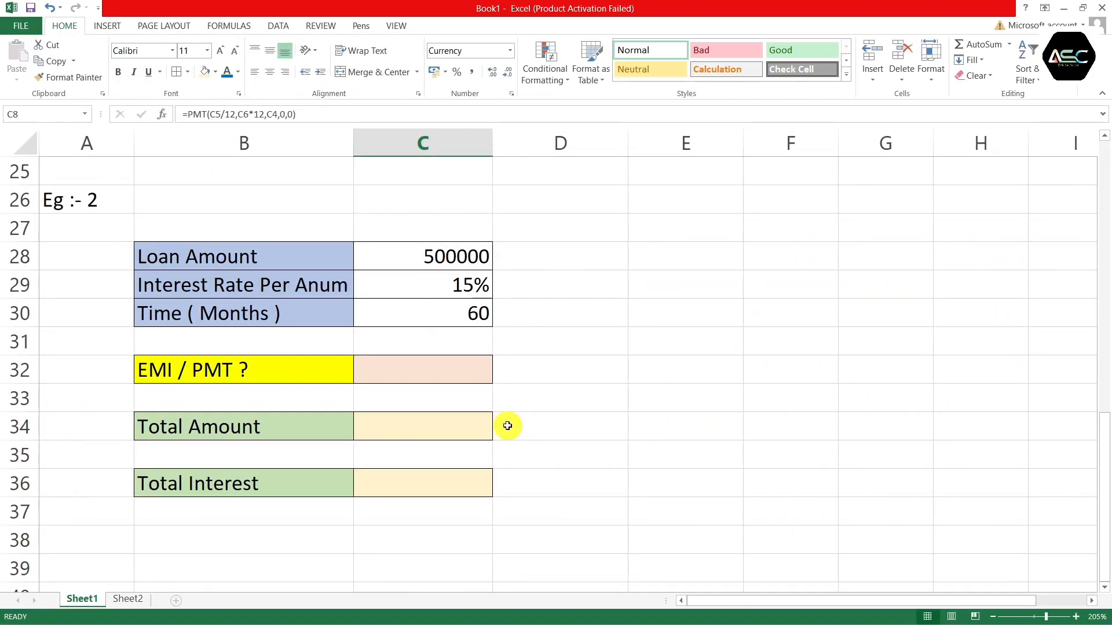
Compare the loan period units in the Eg :- 2 table with those in the Eg :- 1 table.
{"action": "left_click", "coordinate": [324, 341]}
{"action": "left_click_drag", "start_coordinate": [524, 315], "coordinate": [537, 330]}
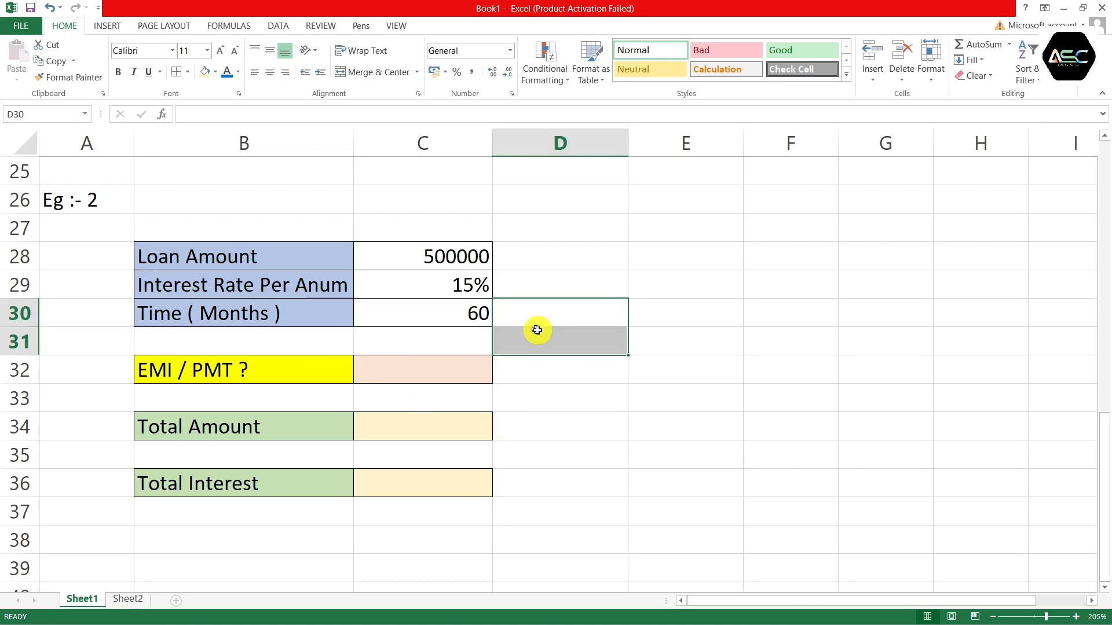
{"action": "left_click", "coordinate": [659, 333]}
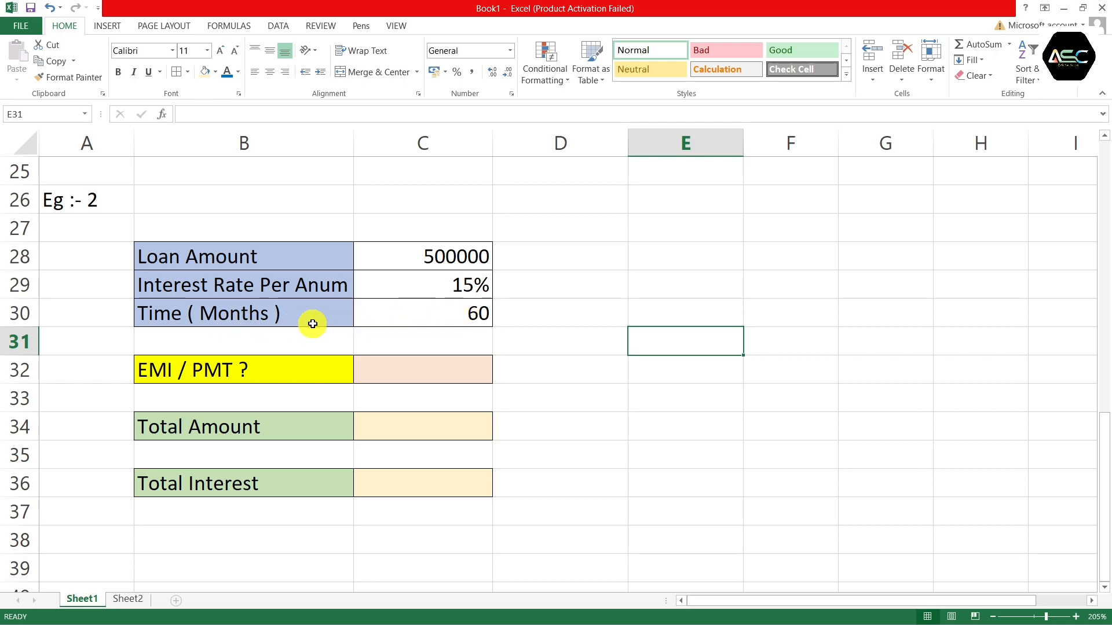
{"action": "scroll", "coordinate": [360, 320], "scroll_direction": "up", "scroll_amount": 8}
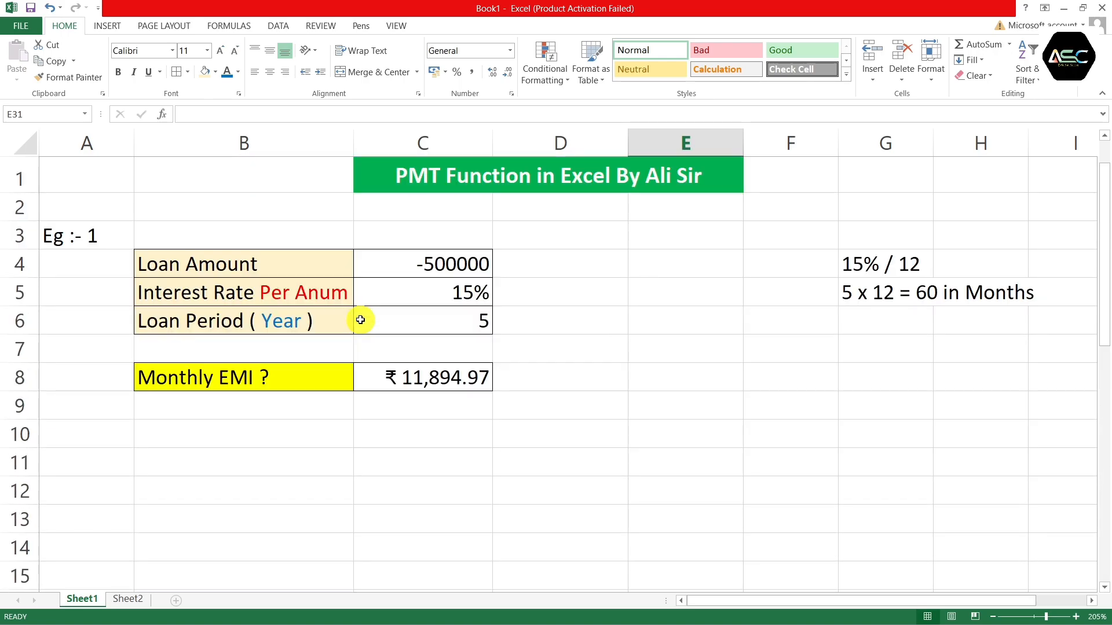
{"action": "scroll", "coordinate": [401, 325], "scroll_direction": "down", "scroll_amount": 5}
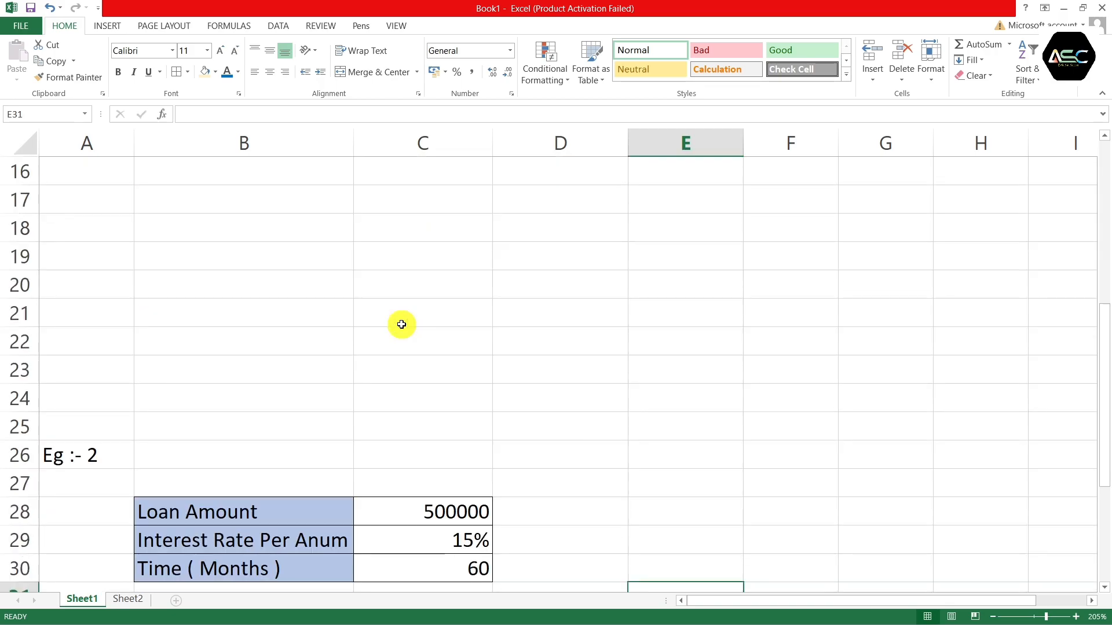
{"action": "scroll", "coordinate": [401, 324], "scroll_direction": "down", "scroll_amount": 3}
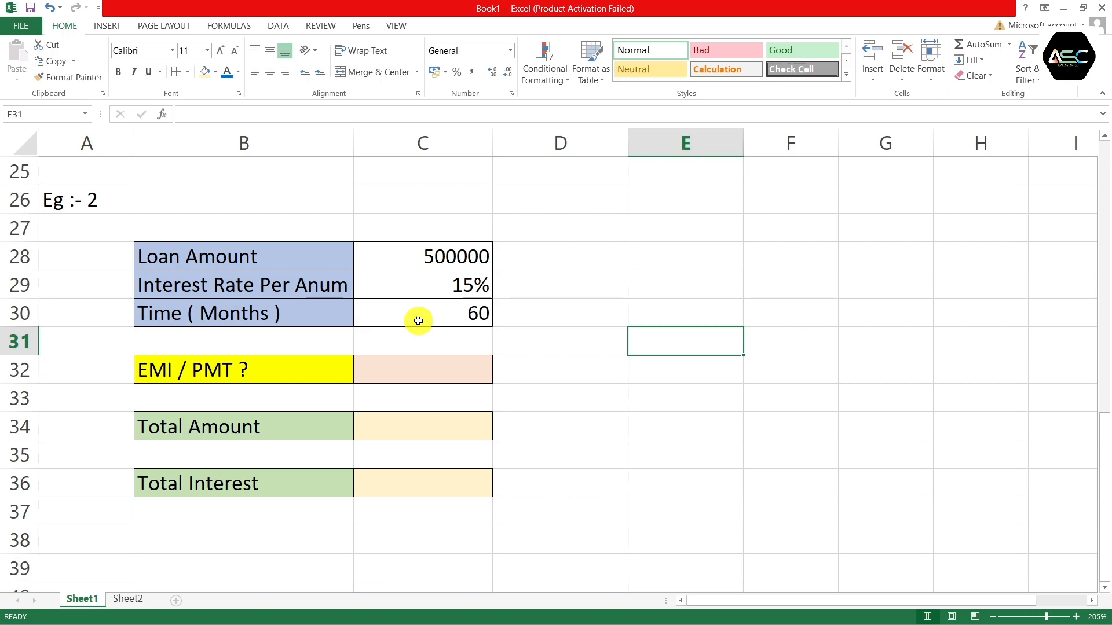
Start a PMT formula in the EMI / PMT cell C32 with C29/12 as the rate argument.
{"action": "left_click", "coordinate": [414, 372]}
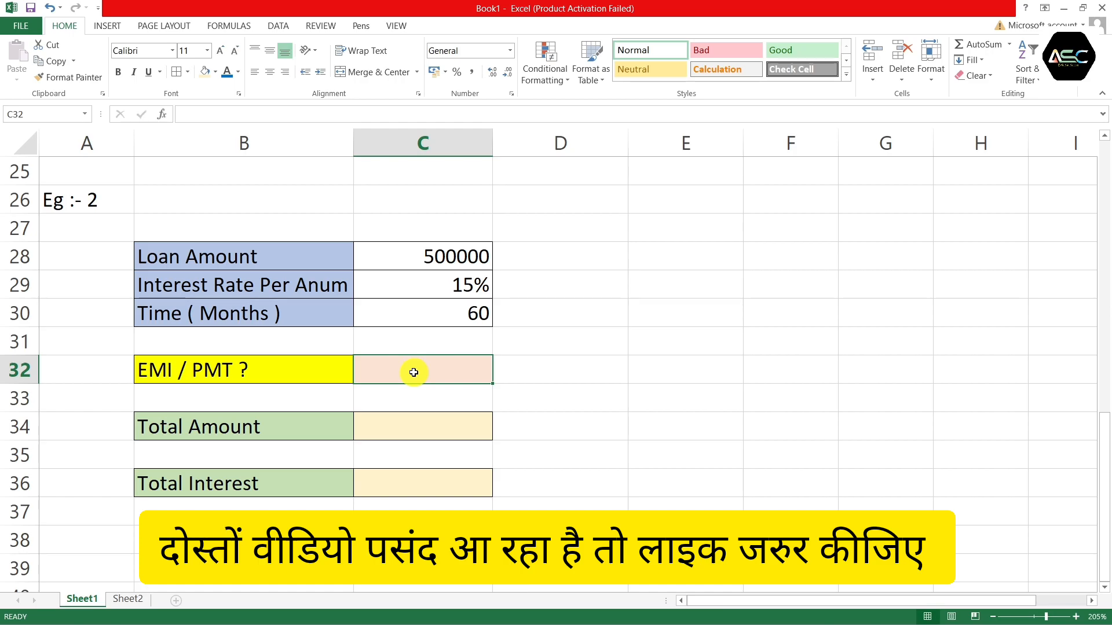
{"action": "type", "text": "=p"}
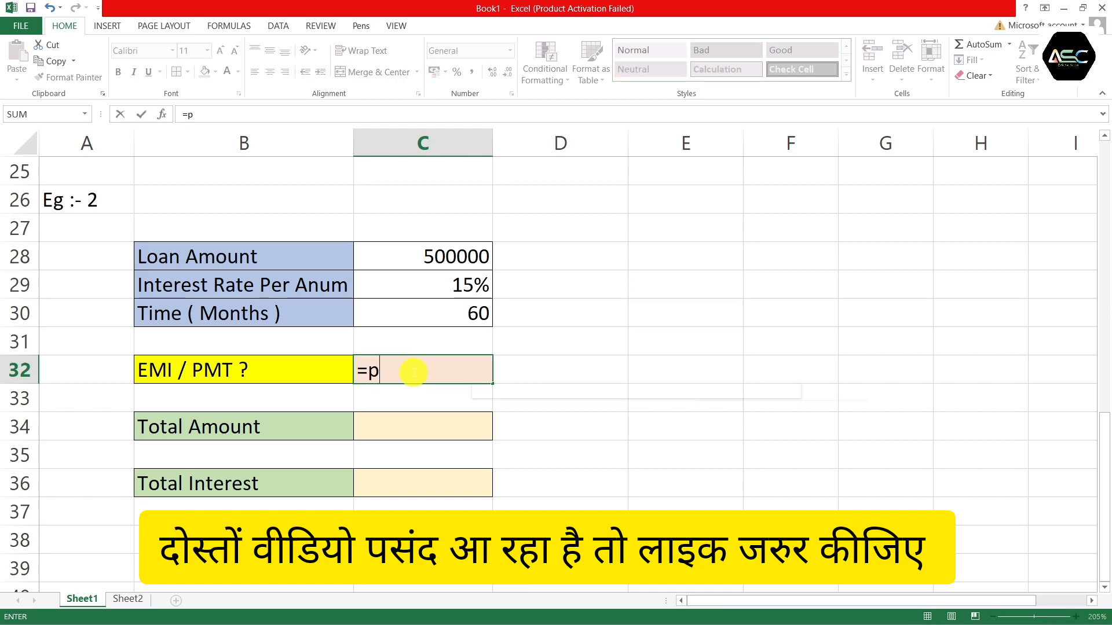
{"action": "type", "text": "mt"}
{"action": "key", "text": "Tab"}
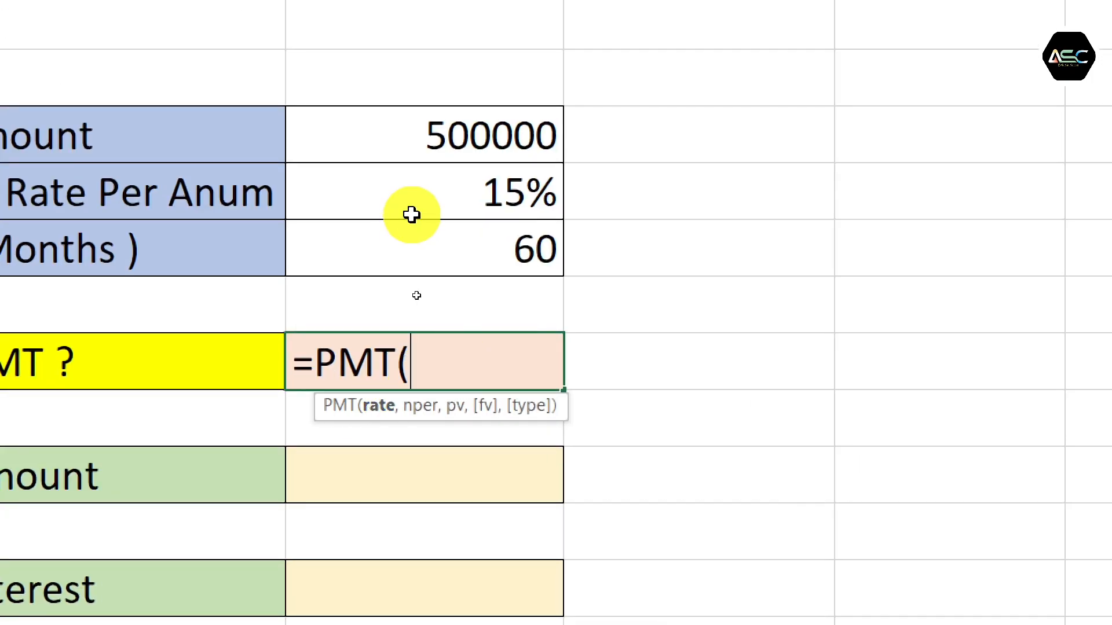
{"action": "left_click", "coordinate": [416, 197]}
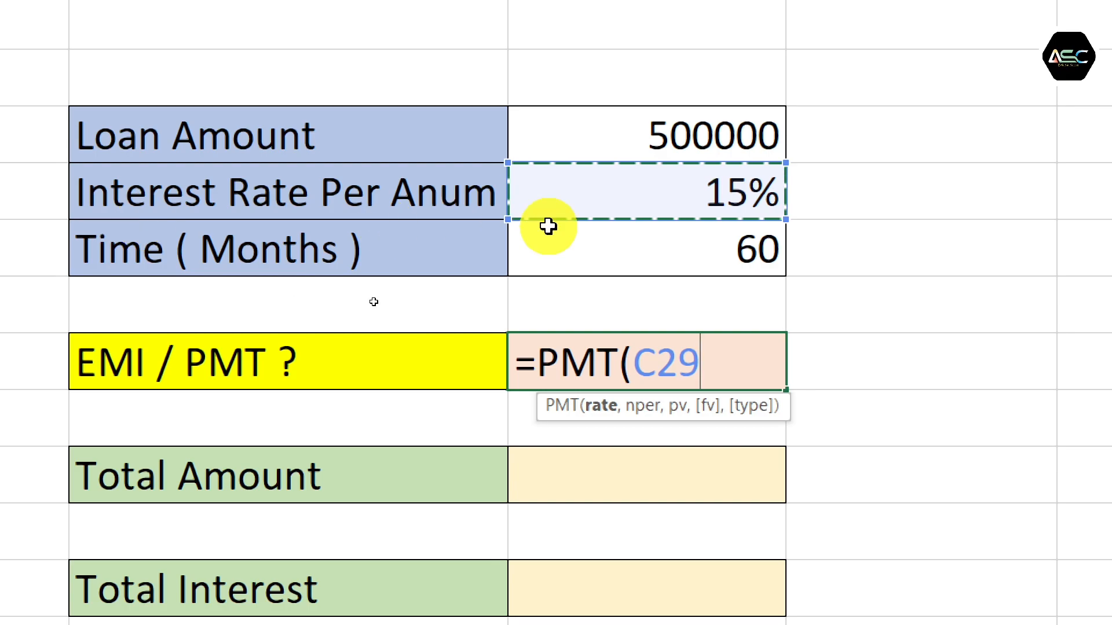
{"action": "type", "text": "/12"}
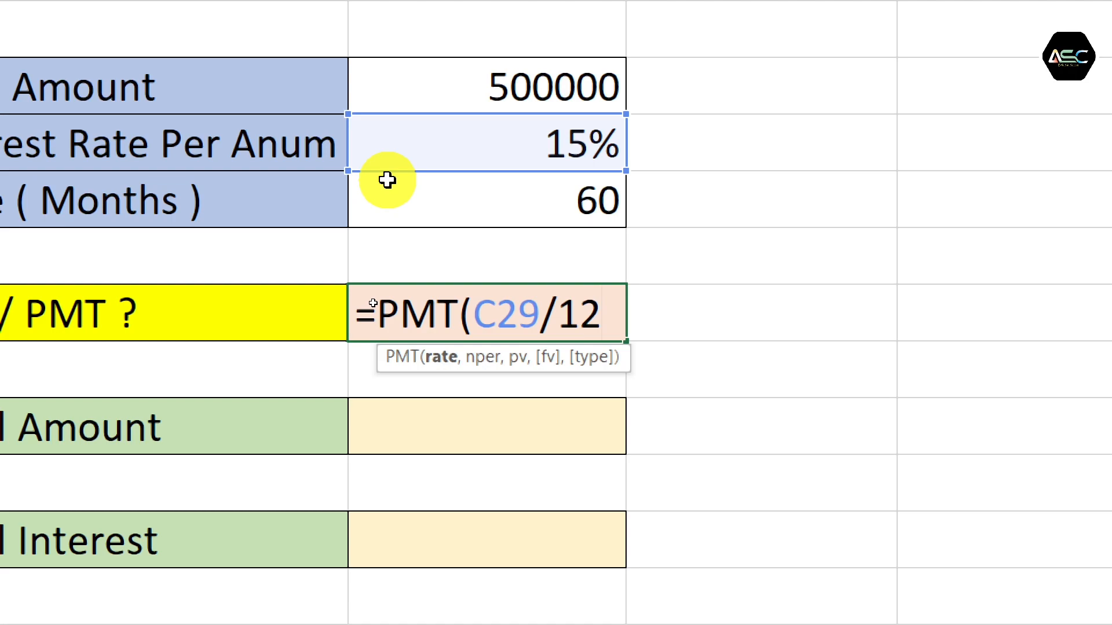
{"action": "type", "text": ","}
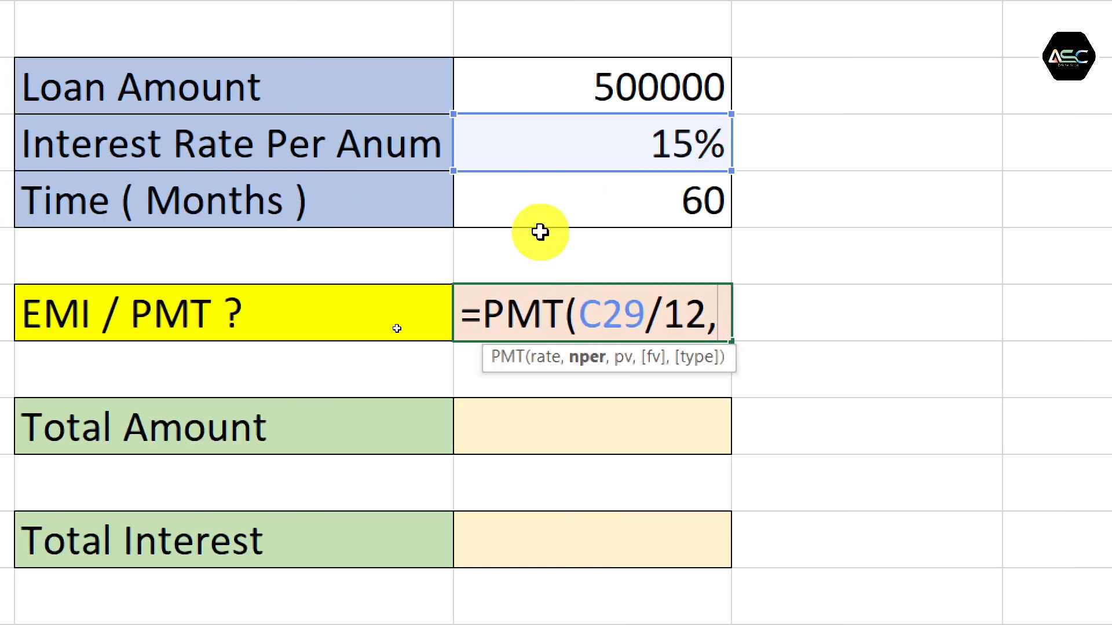
Add C30 as the nper argument and C28 as the pv argument of the C32 PMT formula.
{"action": "left_click", "coordinate": [570, 208]}
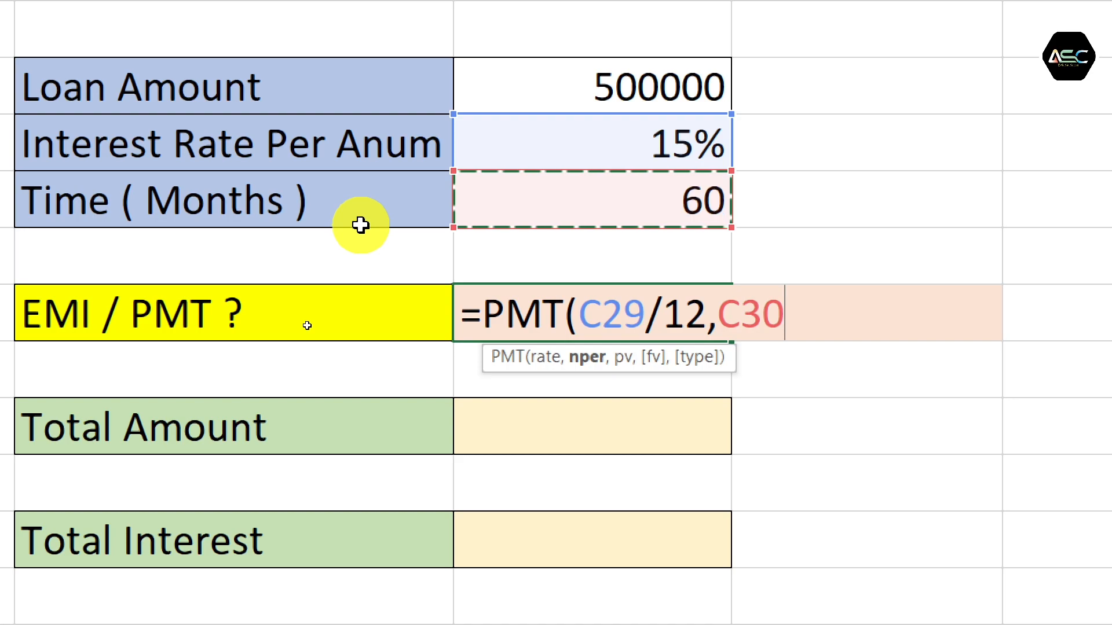
{"action": "type", "text": ","}
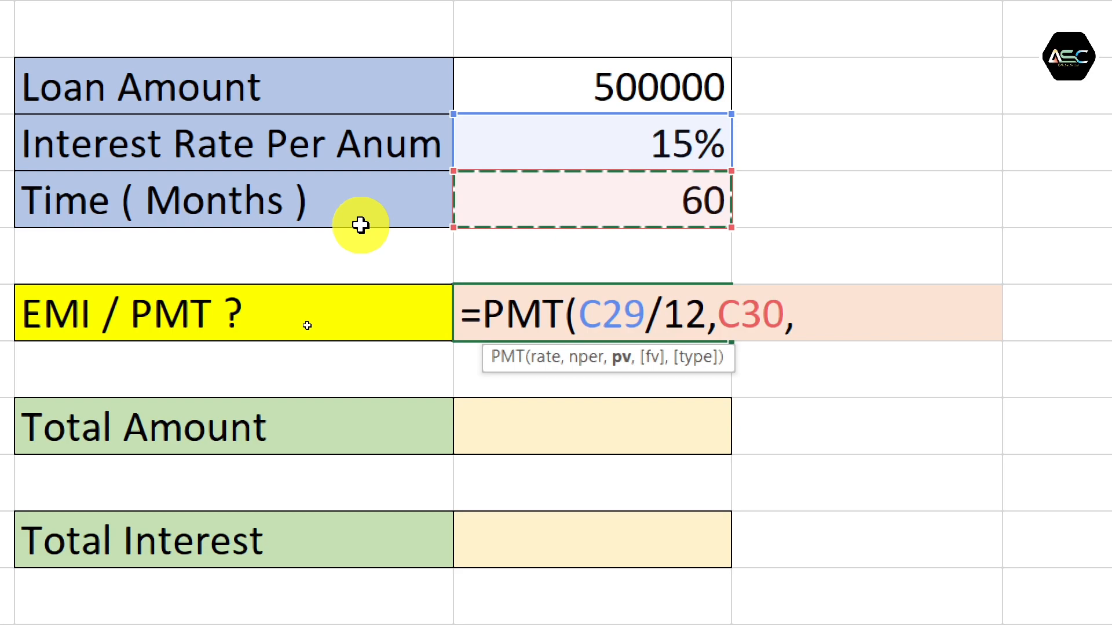
{"action": "left_click", "coordinate": [584, 85]}
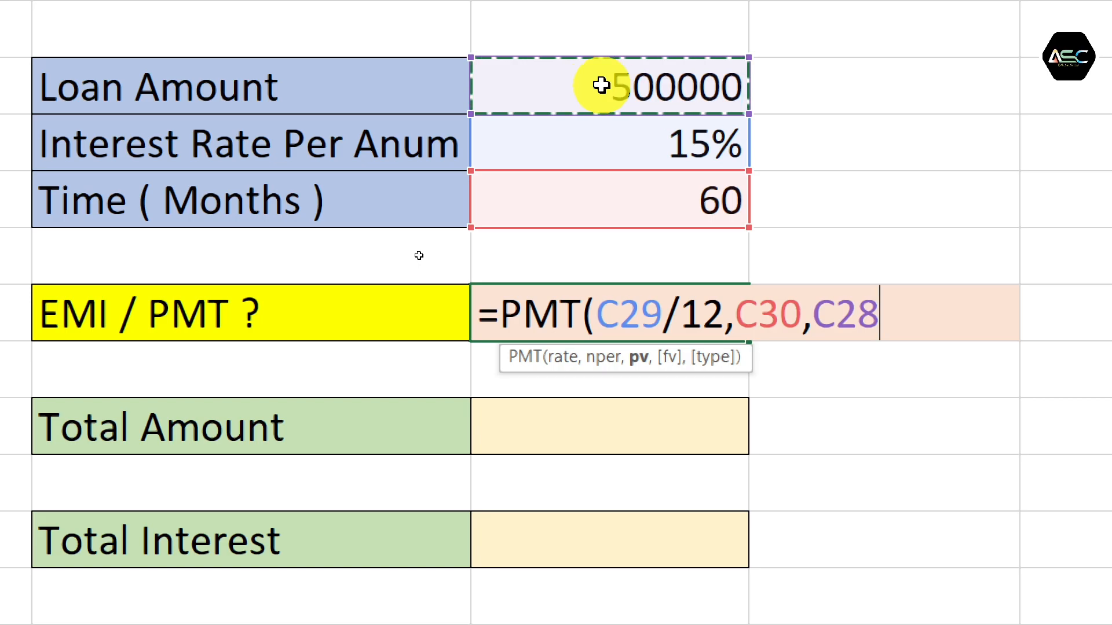
{"action": "type", "text": ","}
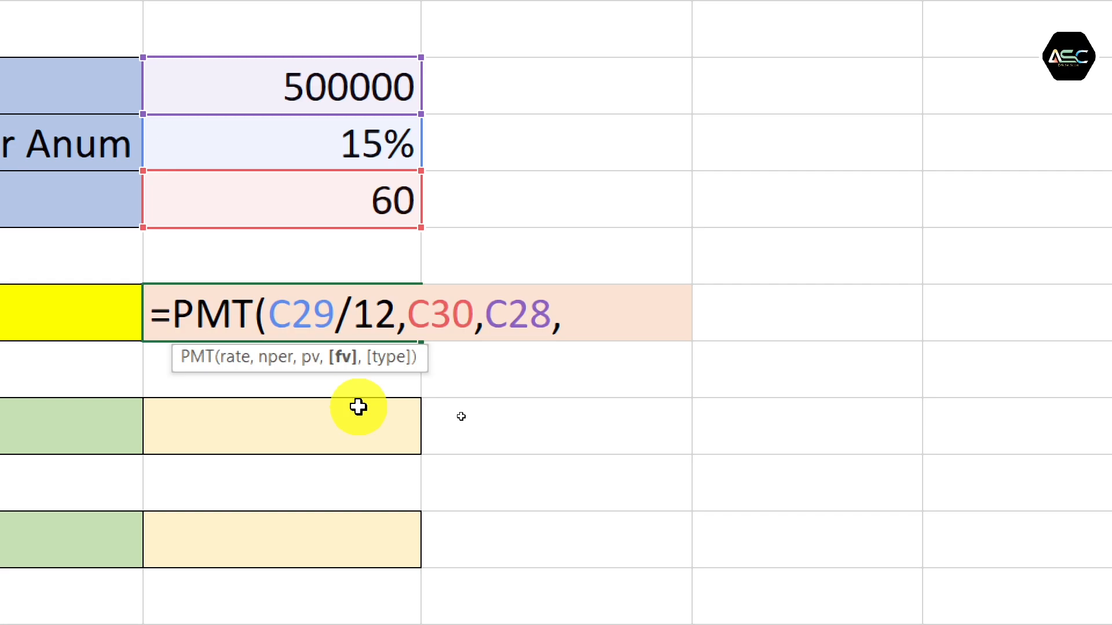
Complete the C32 PMT formula with 0 as fv and 0, end of the period, as type.
{"action": "type", "text": "0,"}
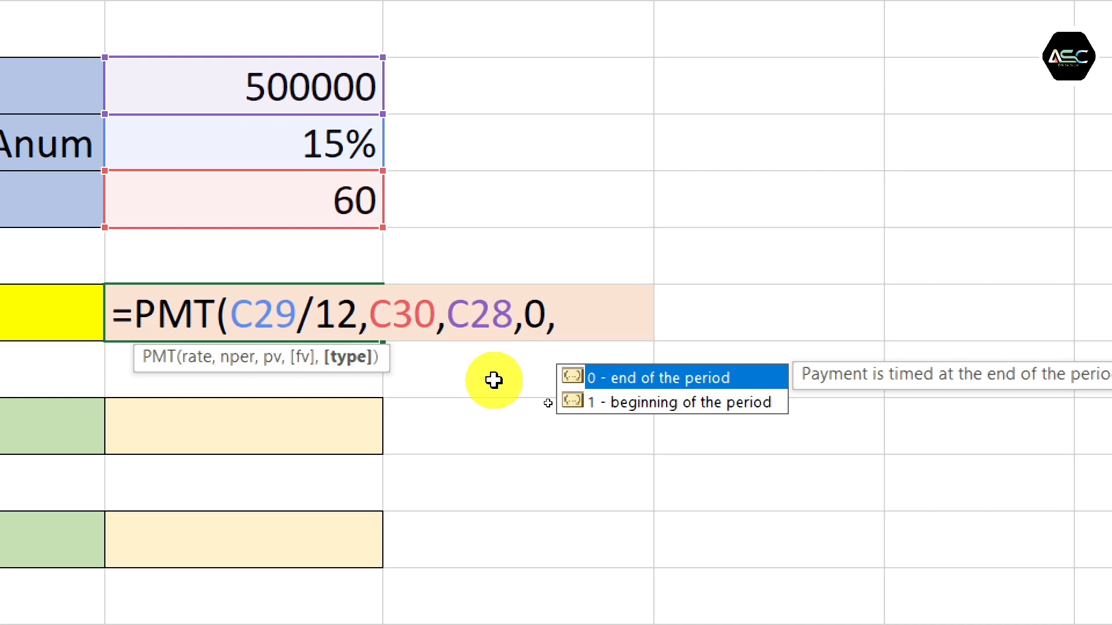
{"action": "type", "text": "0"}
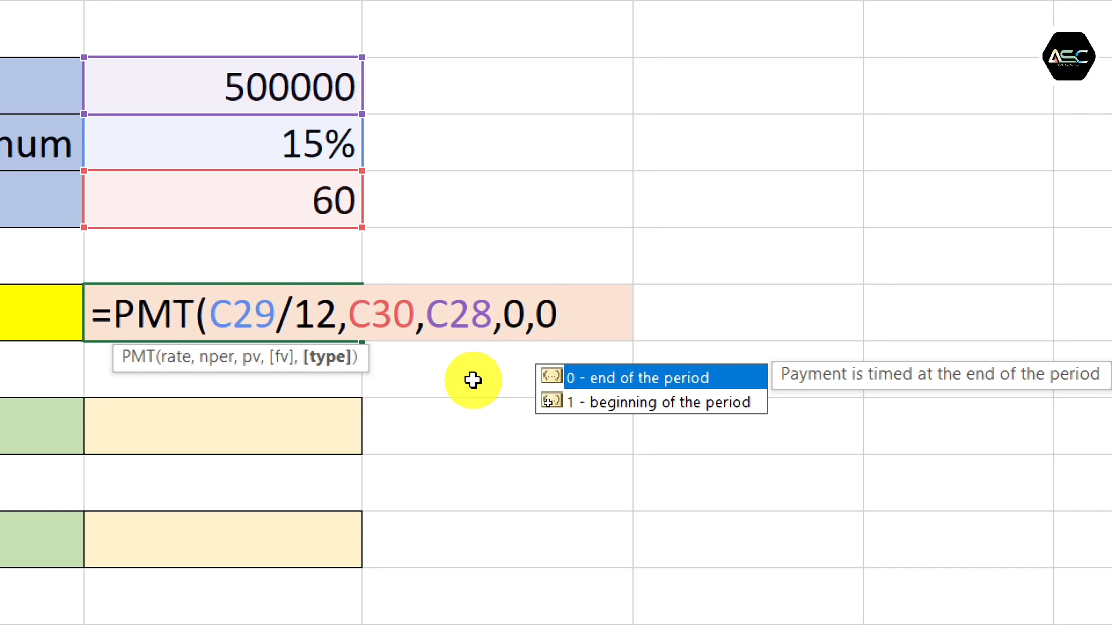
{"action": "key", "text": "Return"}
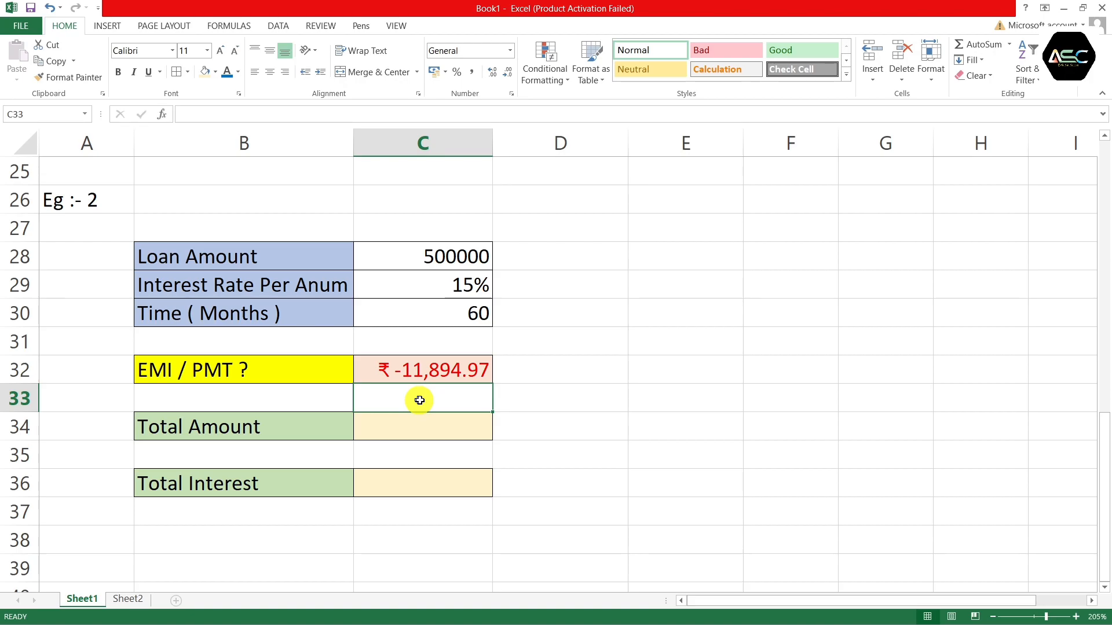
{"action": "scroll", "coordinate": [418, 371], "scroll_direction": "up", "scroll_amount": 1}
{"action": "double_click", "coordinate": [417, 342]}
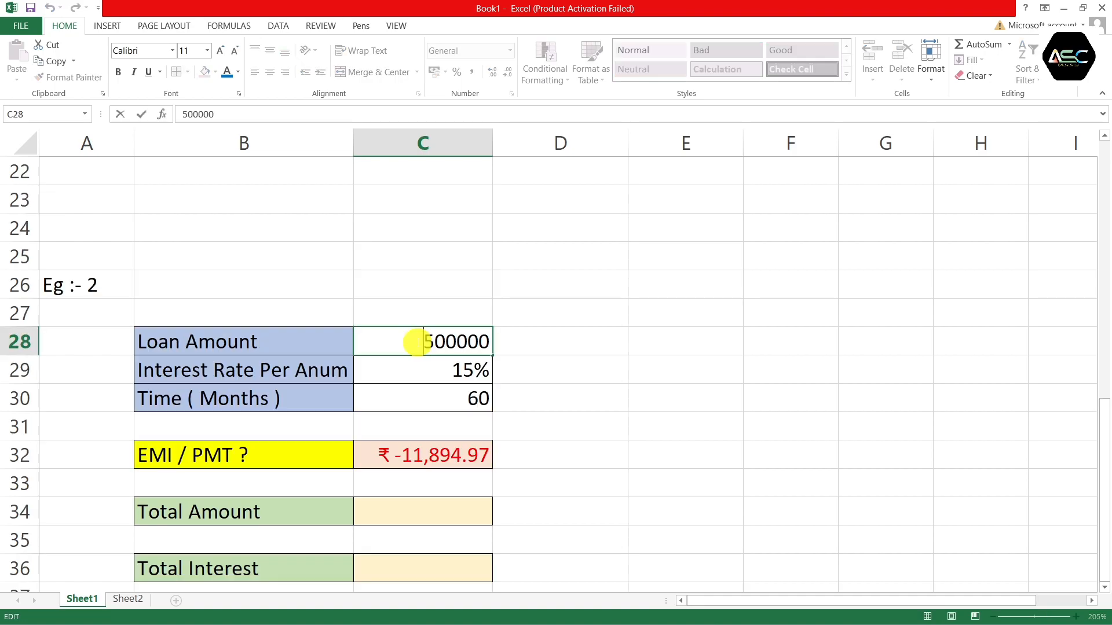
{"action": "type", "text": "-"}
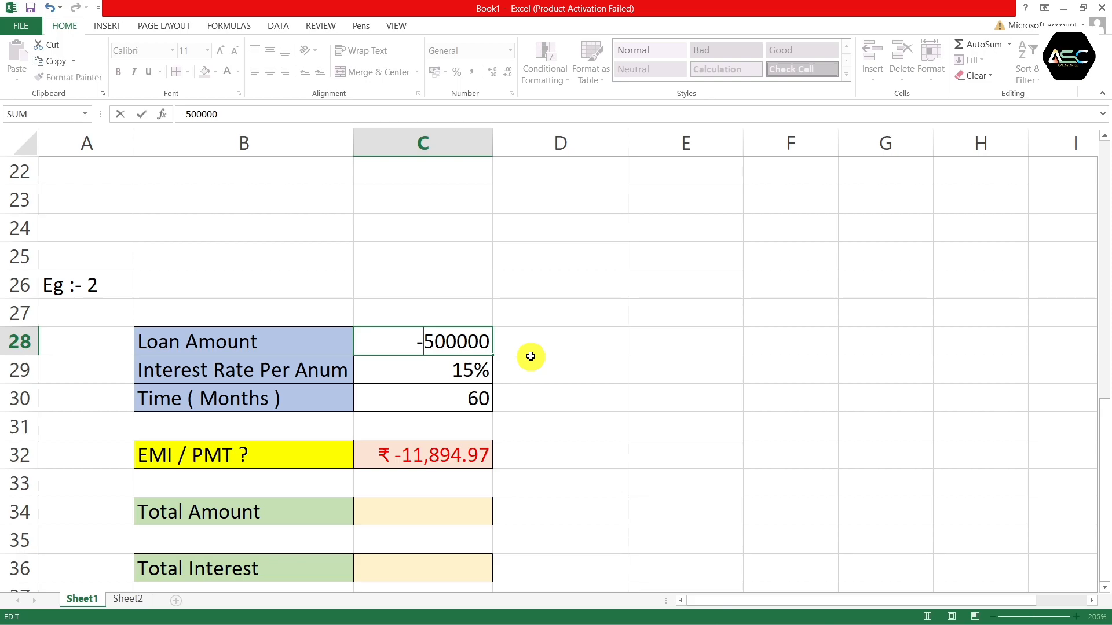
{"action": "key", "text": "BackSpace"}
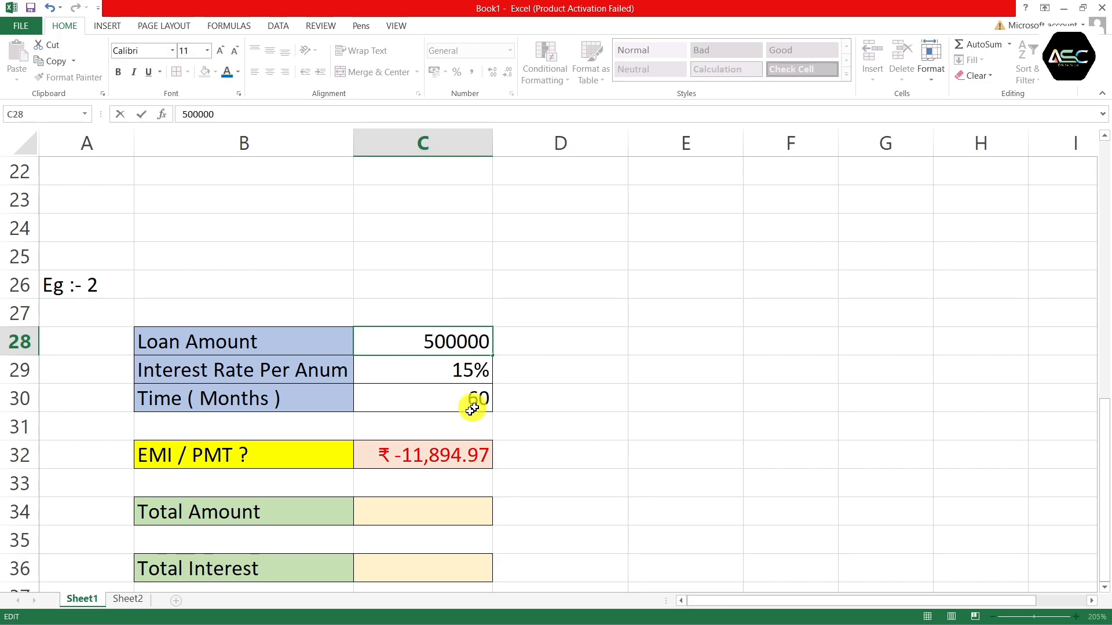
Insert a minus sign in the C32 PMT formula to make the EMI positive.
{"action": "scroll", "coordinate": [401, 375], "scroll_direction": "down", "scroll_amount": 1}
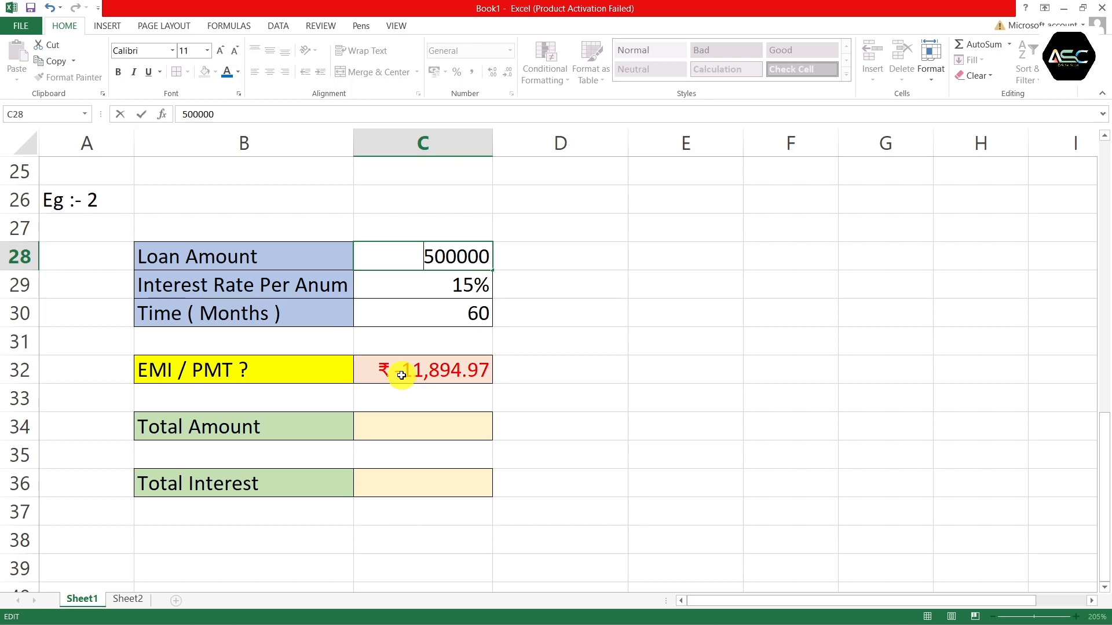
{"action": "left_click", "coordinate": [545, 375]}
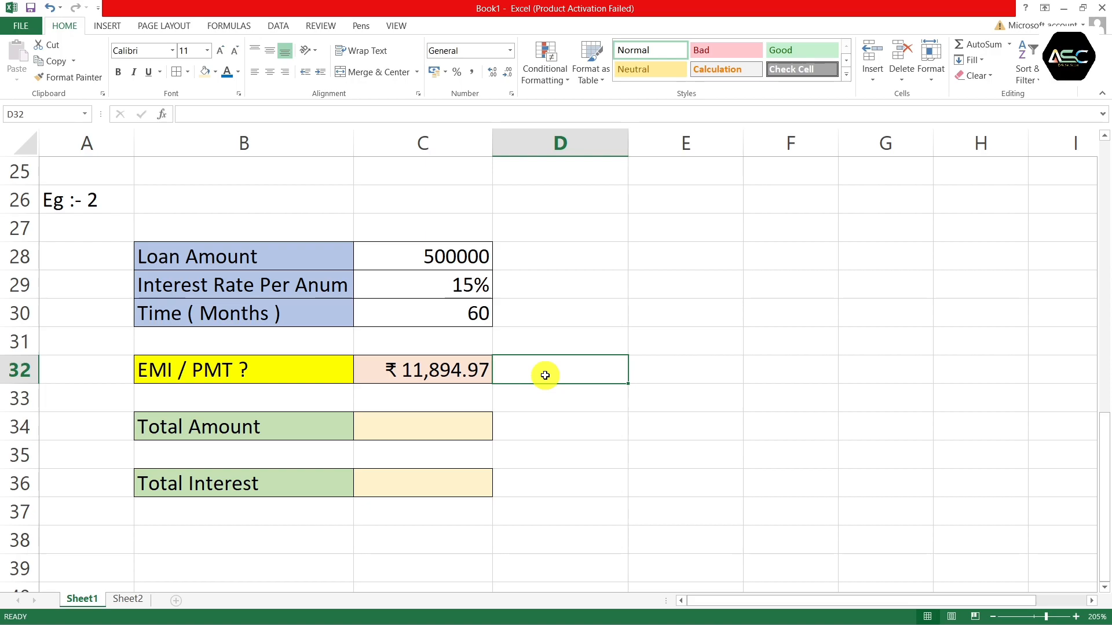
Calculate the Total Amount in C34 by multiplying the EMI in C32 by the months in C30.
{"action": "left_click", "coordinate": [468, 428]}
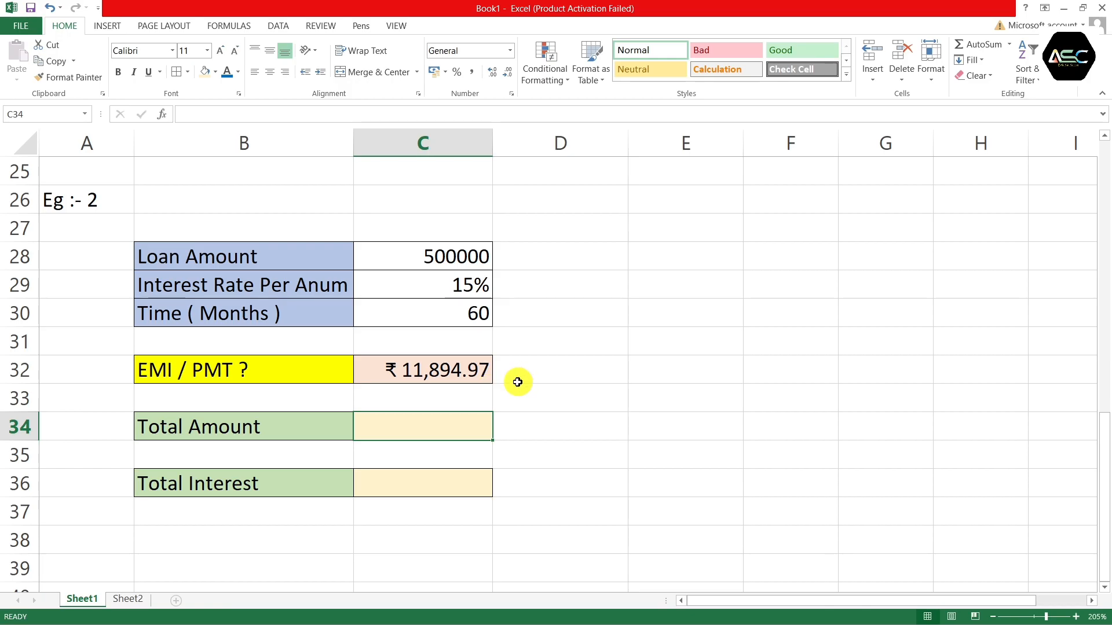
{"action": "type", "text": "="}
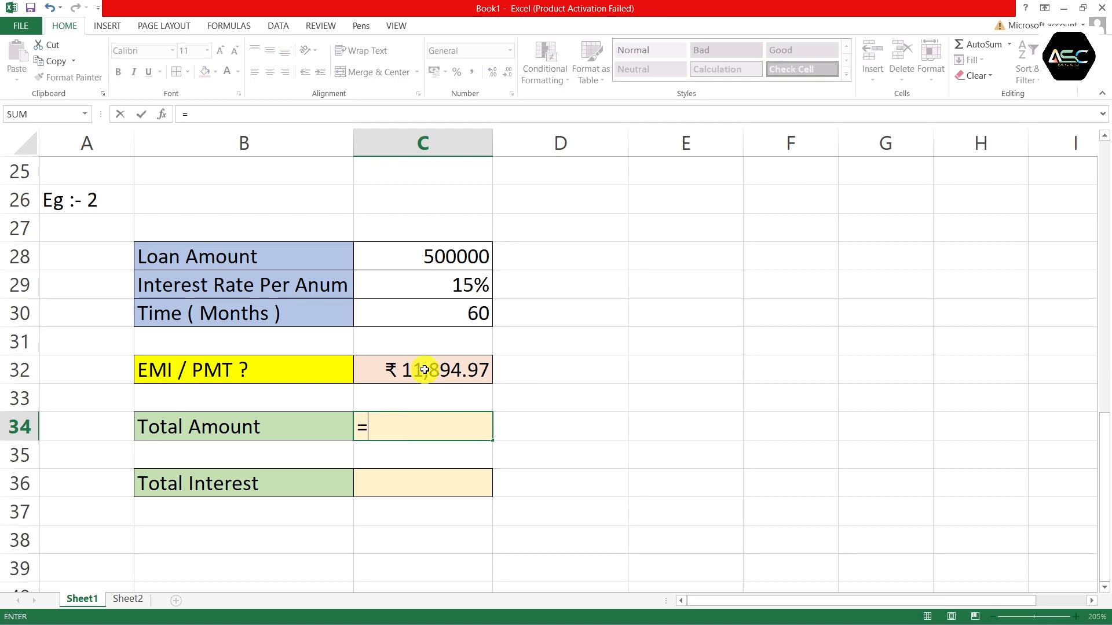
{"action": "left_click", "coordinate": [425, 370]}
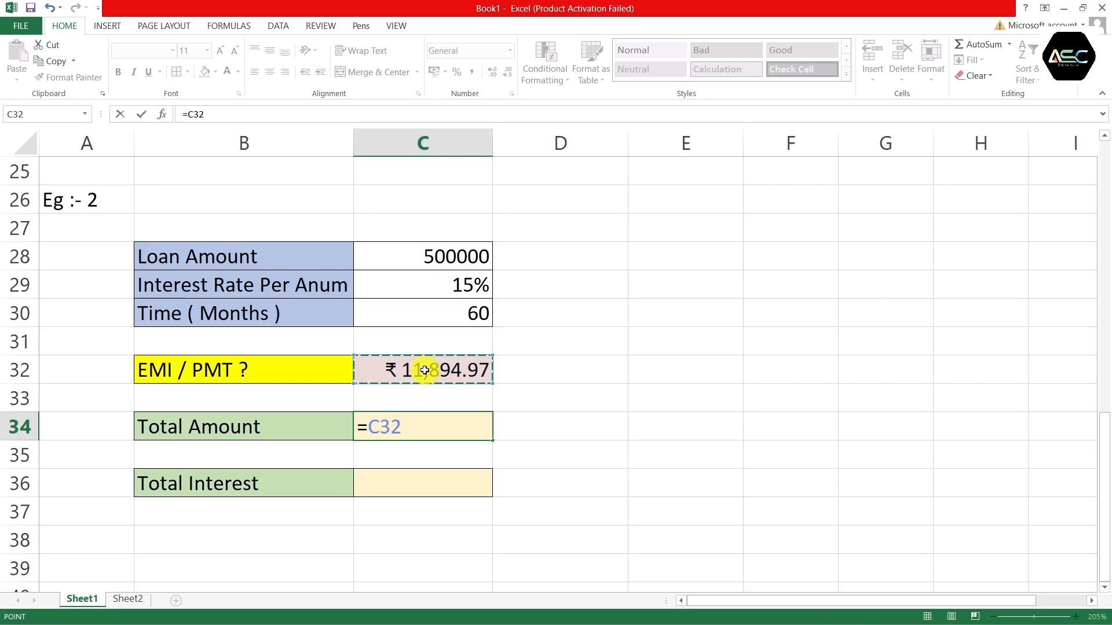
{"action": "type", "text": "*"}
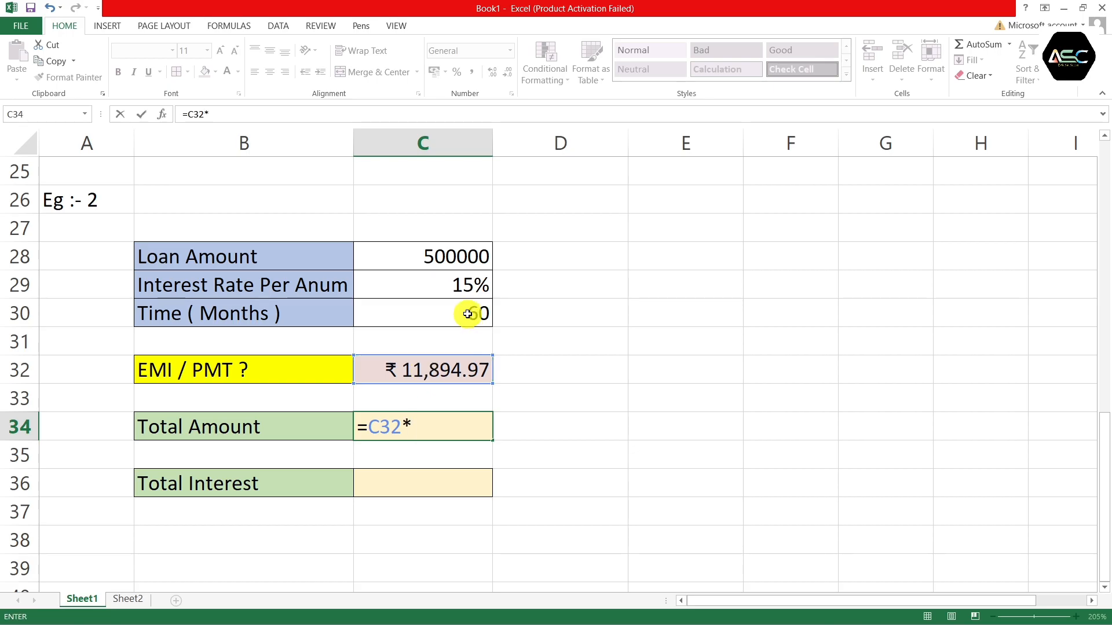
{"action": "left_click", "coordinate": [468, 313]}
{"action": "key", "text": "Return"}
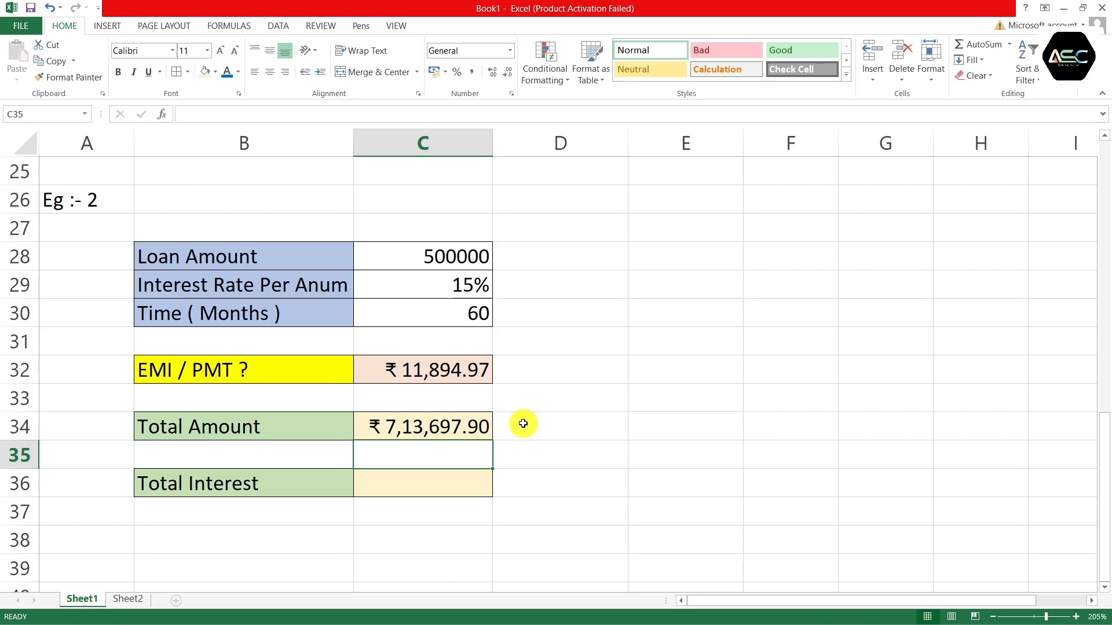
Calculate the Total Interest in C36 by subtracting the loan amount in C28 from the total amount in C34.
{"action": "left_click", "coordinate": [455, 481]}
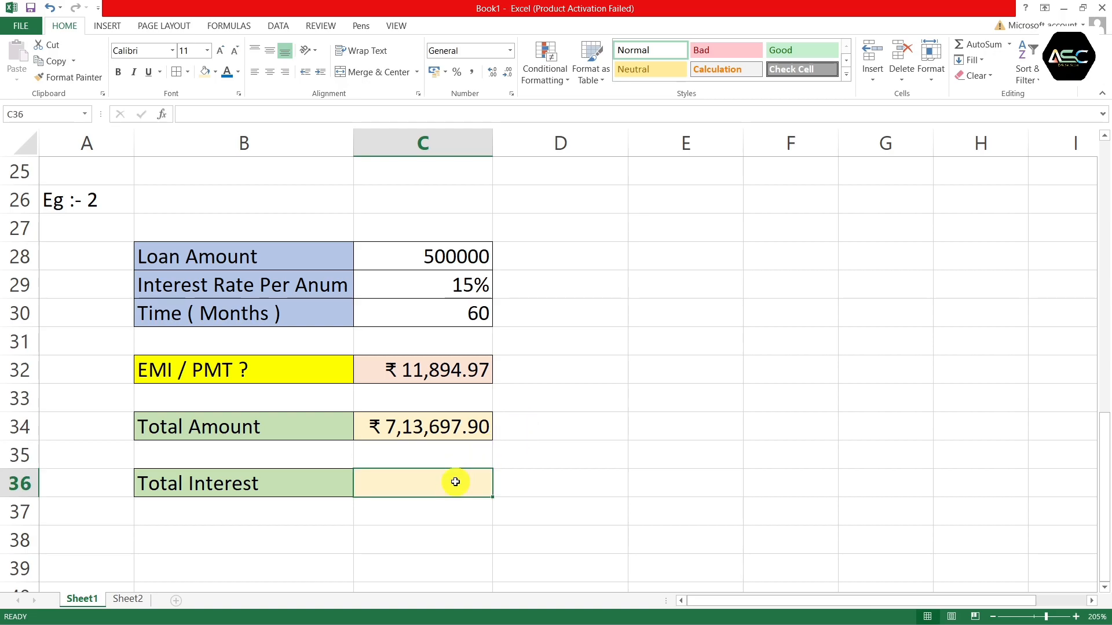
{"action": "type", "text": "="}
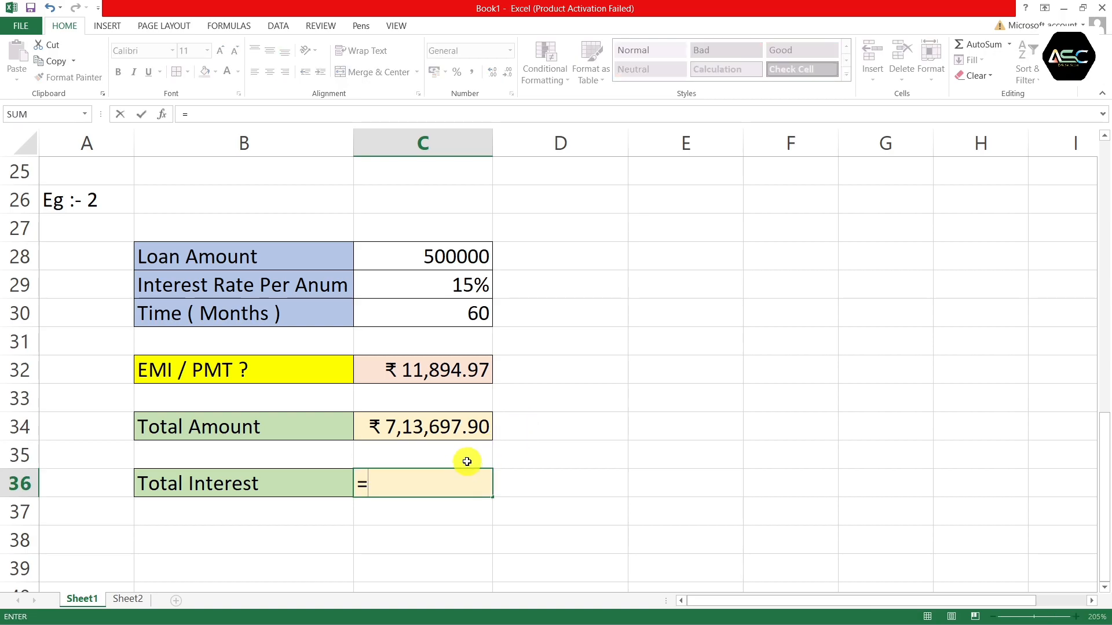
{"action": "left_click", "coordinate": [440, 427]}
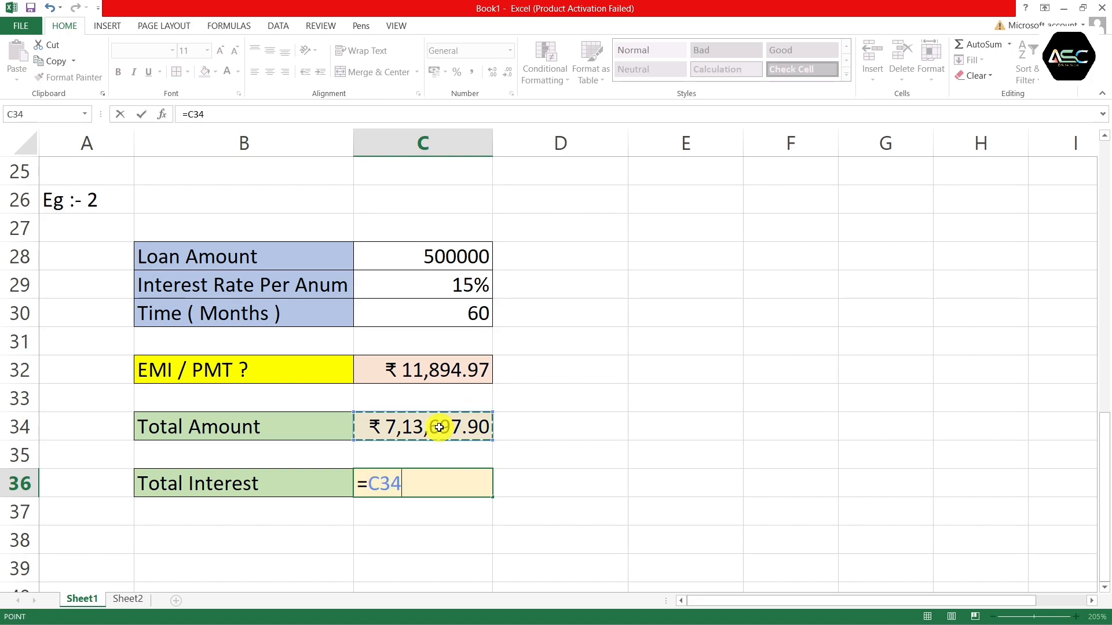
{"action": "type", "text": "-"}
{"action": "left_click", "coordinate": [457, 254]}
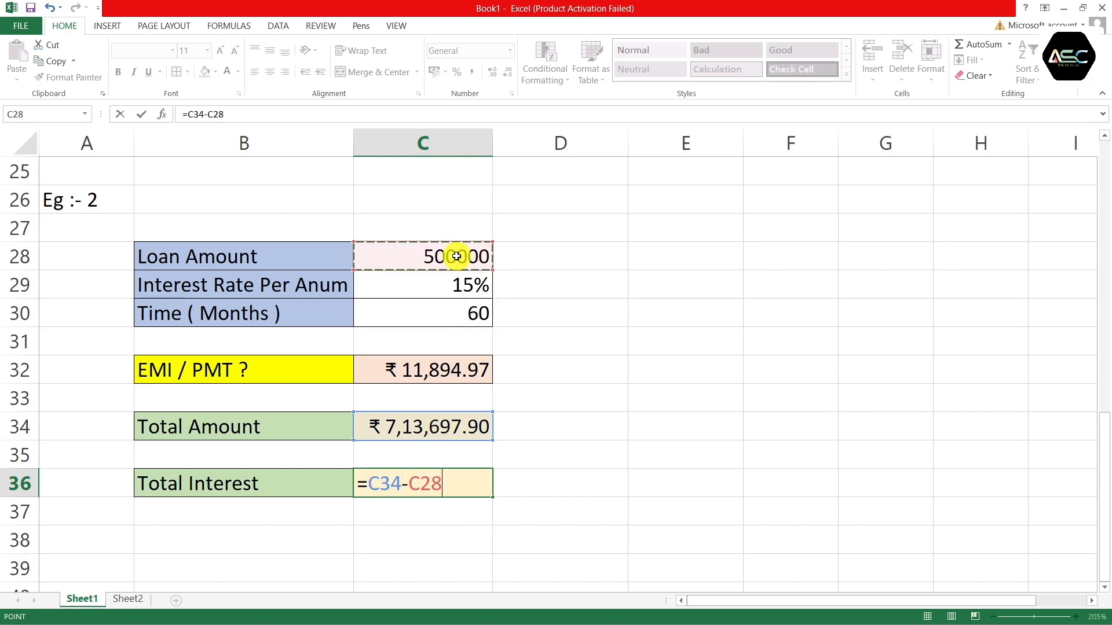
{"action": "key", "text": "Return"}
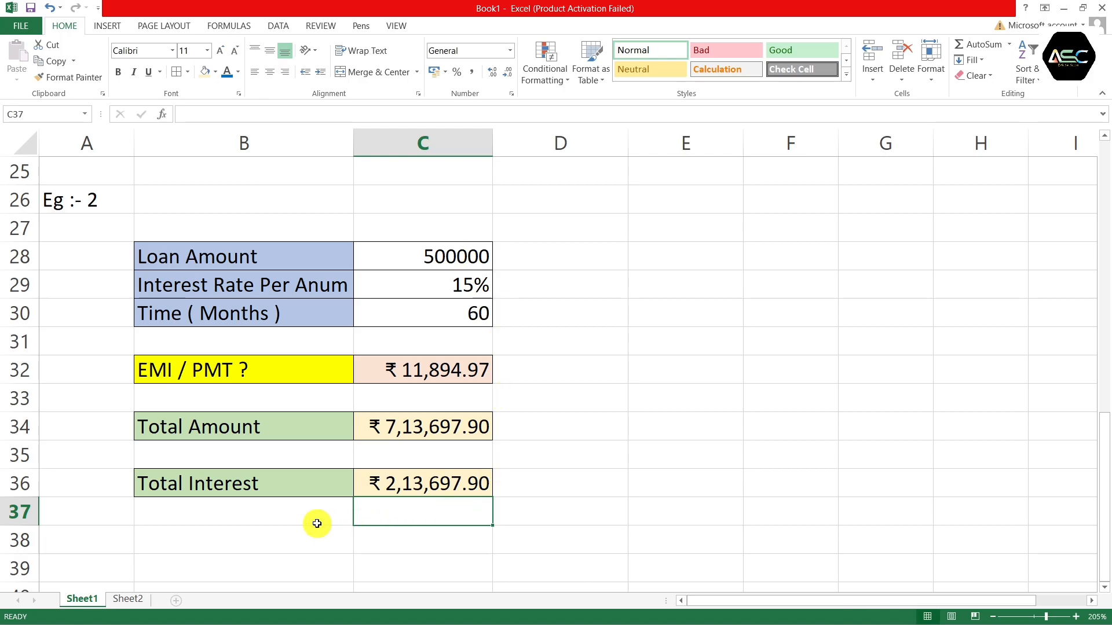
{"action": "left_click", "coordinate": [513, 489]}
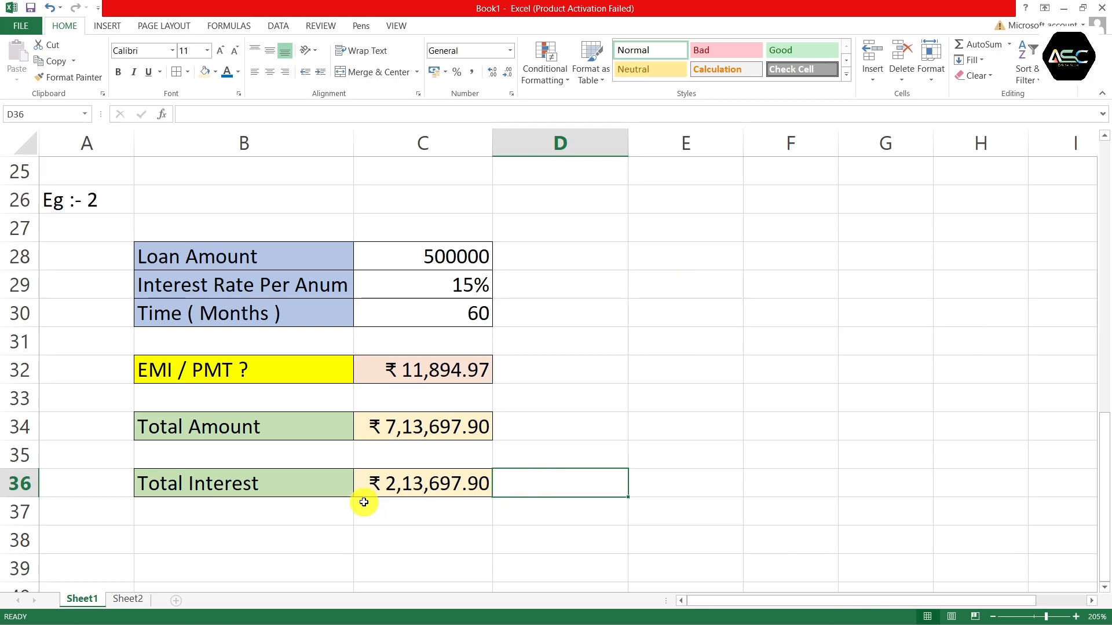
Switch to Sheet2 and go through the car loan labels of the third example, from Car Price to Loan Period.
{"action": "scroll", "coordinate": [364, 502], "scroll_direction": "down", "scroll_amount": 3}
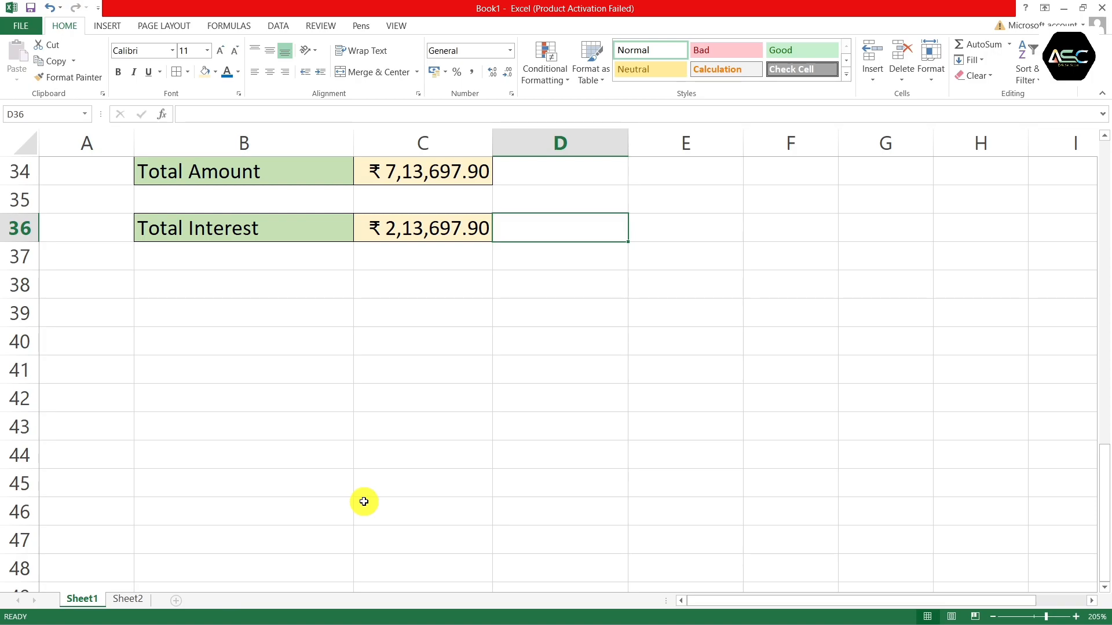
{"action": "left_click", "coordinate": [130, 599]}
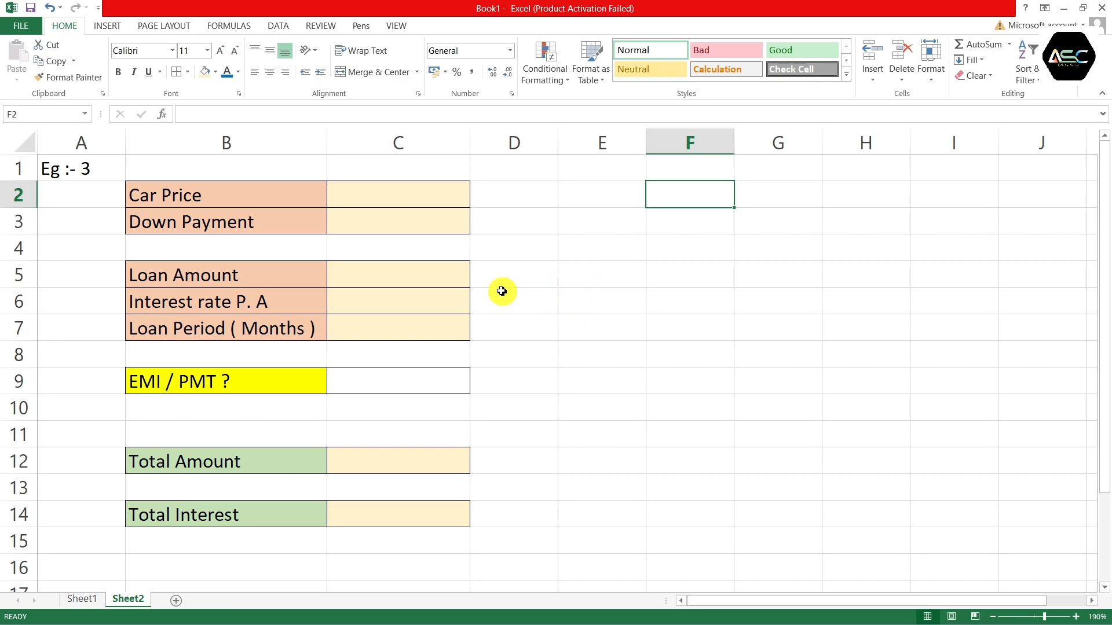
{"action": "left_click", "coordinate": [212, 200]}
{"action": "left_click", "coordinate": [229, 221]}
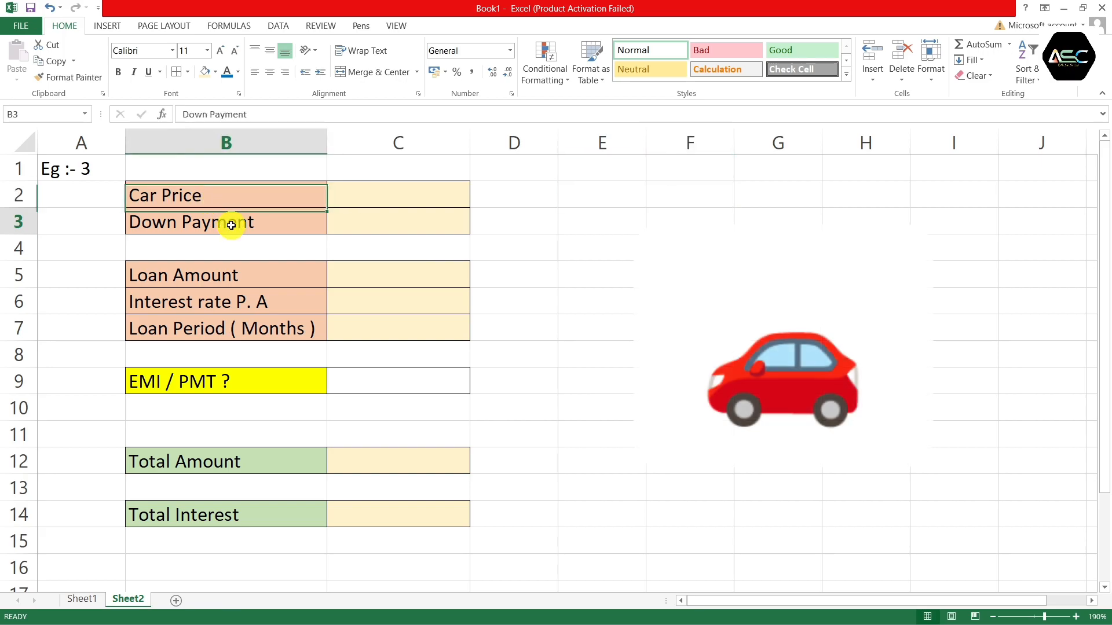
{"action": "left_click", "coordinate": [296, 272]}
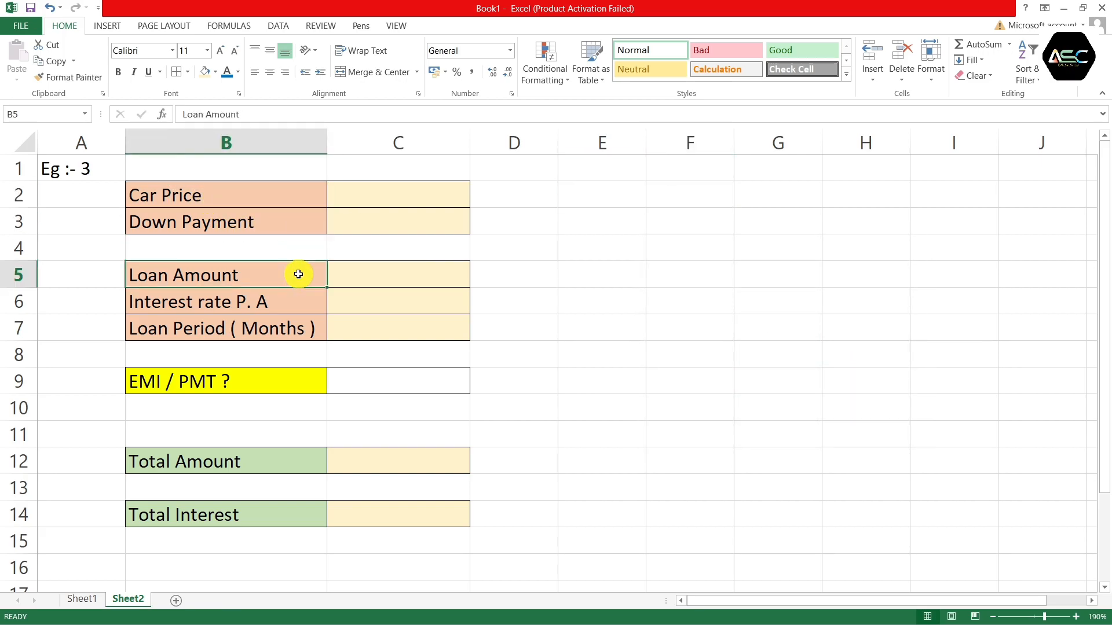
{"action": "left_click", "coordinate": [309, 305]}
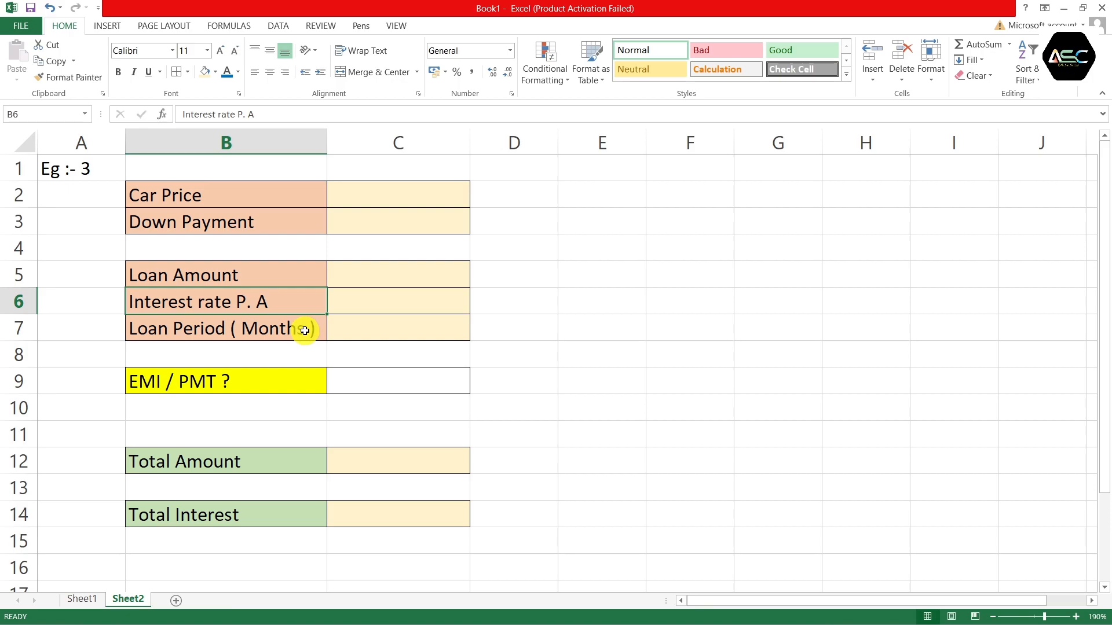
{"action": "left_click", "coordinate": [304, 328]}
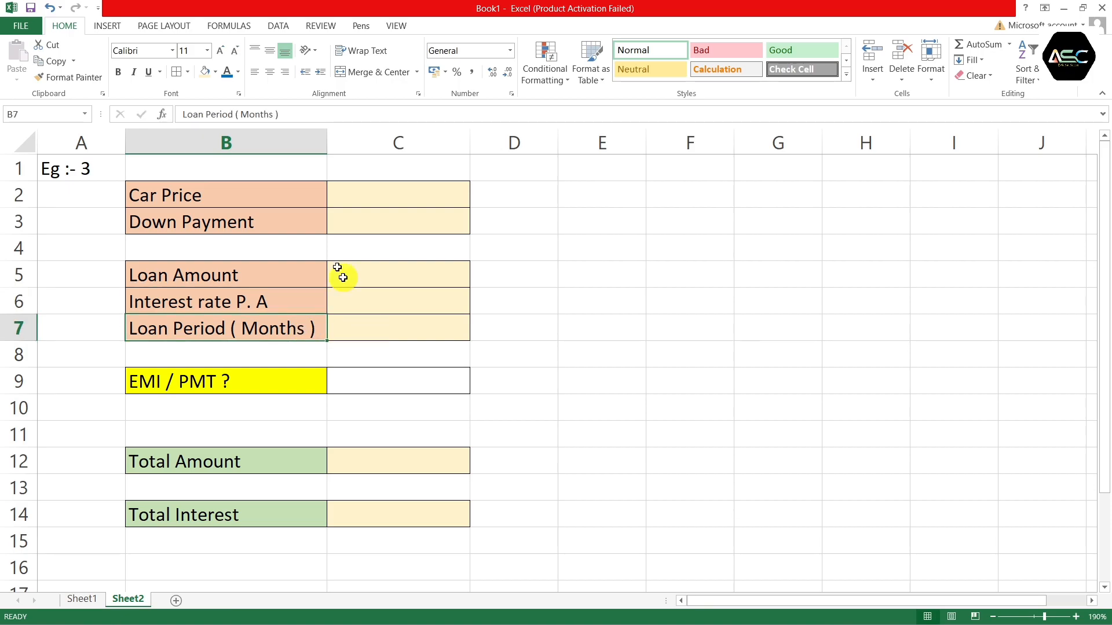
Enter 1000000 as the Car Price in C2 and 200000 as the Down Payment in C3.
{"action": "left_click", "coordinate": [351, 196]}
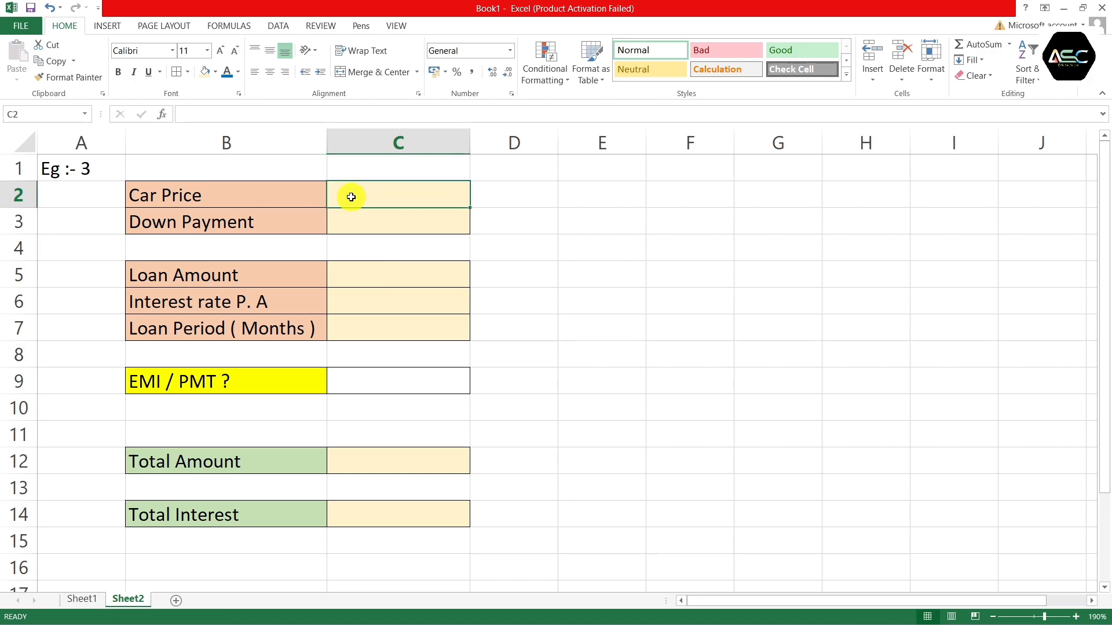
{"action": "type", "text": "10"}
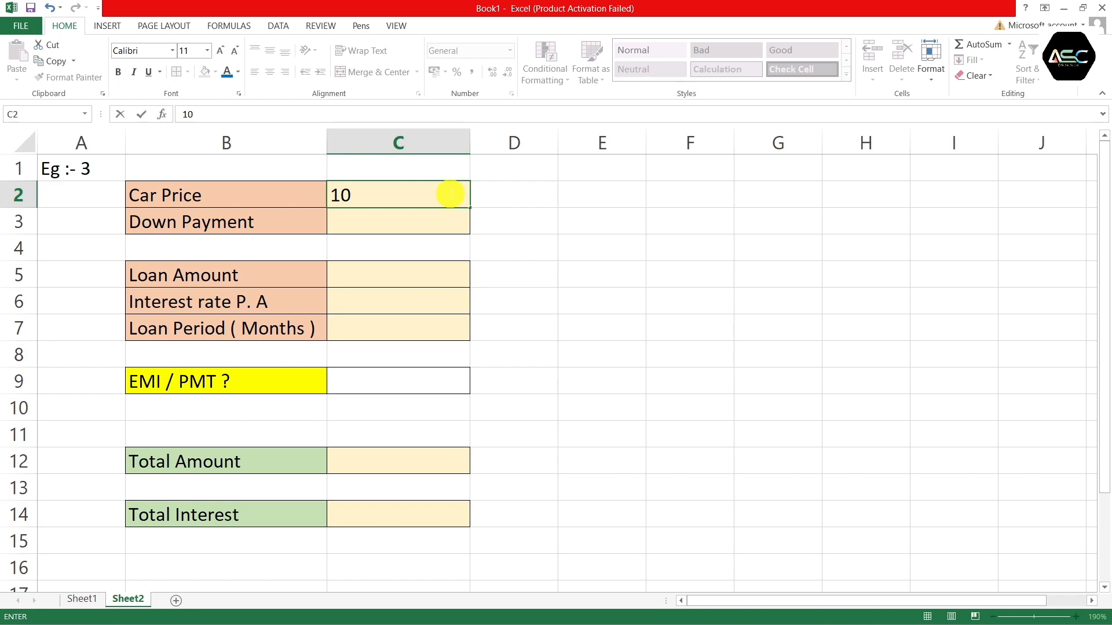
{"action": "type", "text": "00000"}
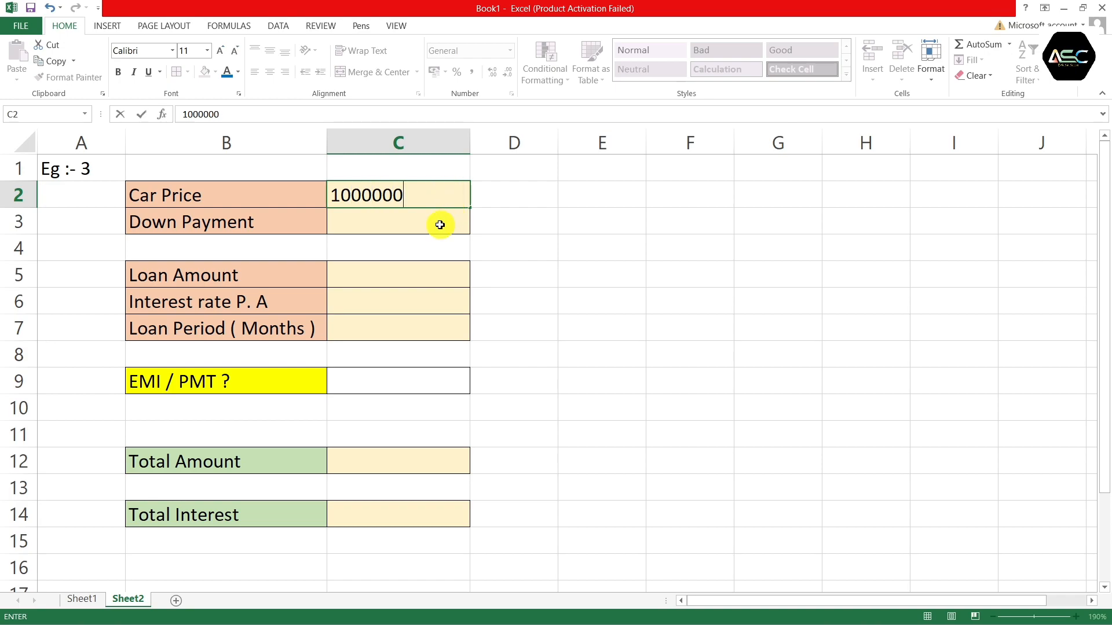
{"action": "left_click", "coordinate": [440, 224]}
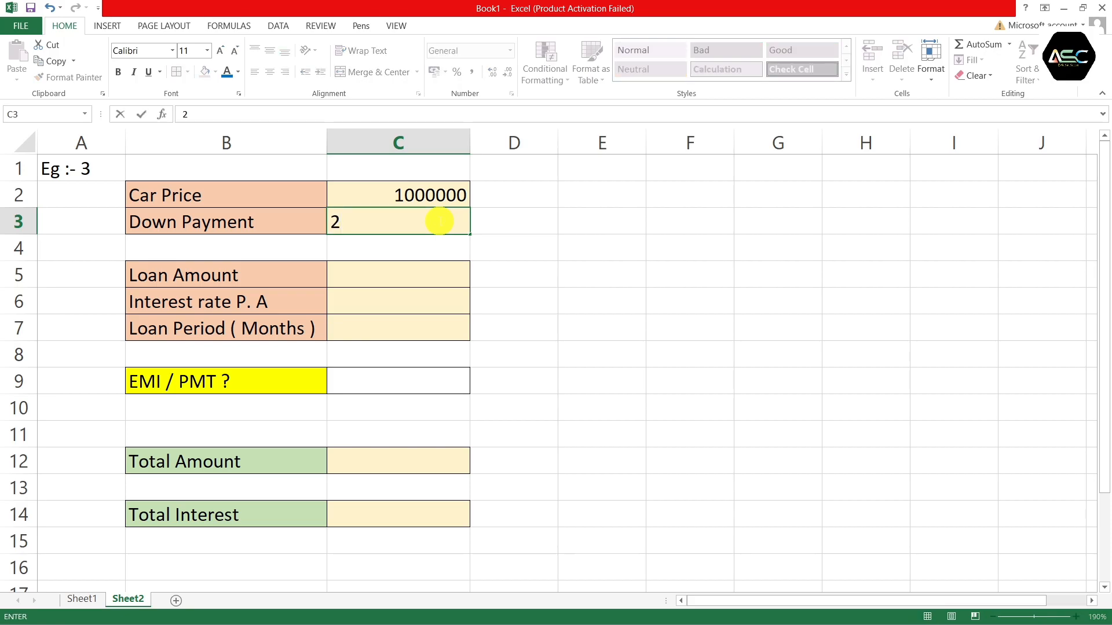
{"action": "type", "text": "00000"}
{"action": "key", "text": "Return"}
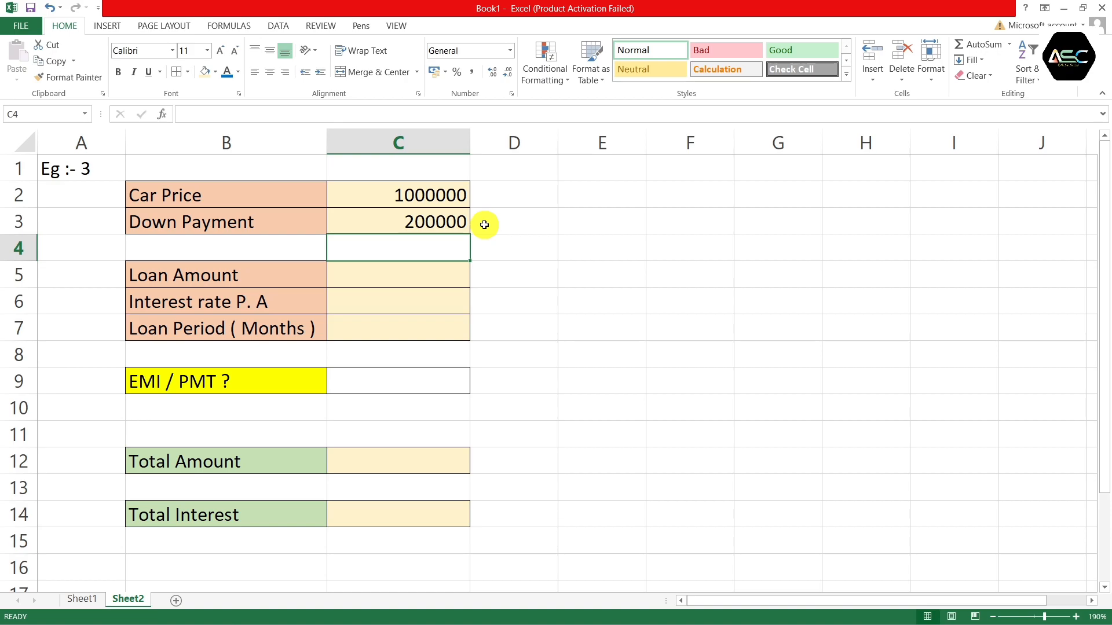
Calculate the Loan Amount in C5 by subtracting the down payment in C3 from the car price in C2.
{"action": "left_click", "coordinate": [401, 277]}
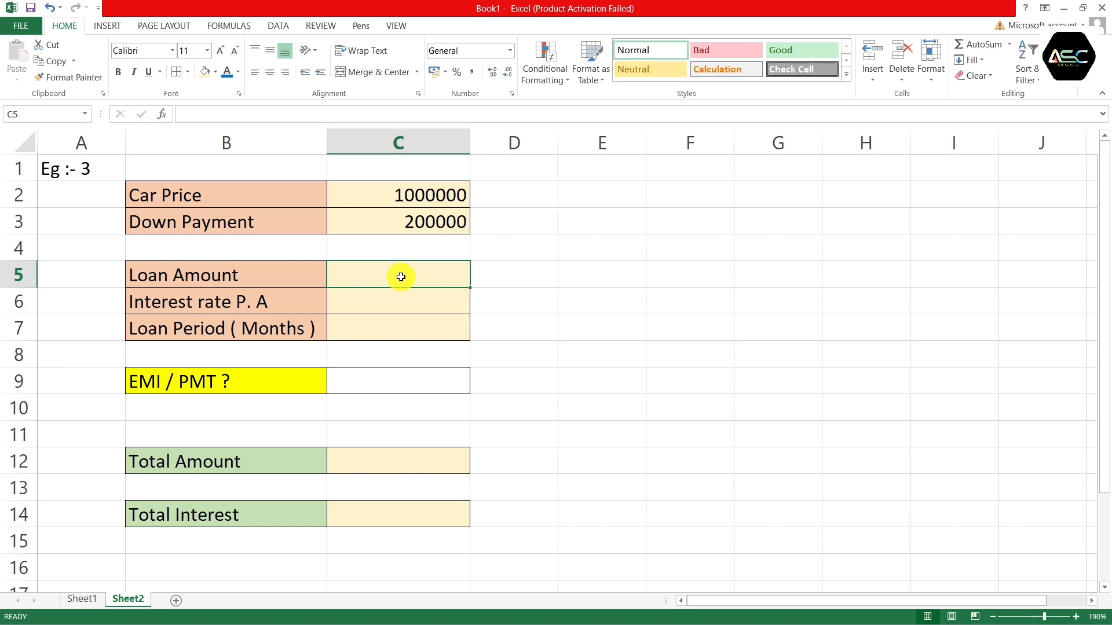
{"action": "type", "text": "="}
{"action": "left_click", "coordinate": [397, 200]}
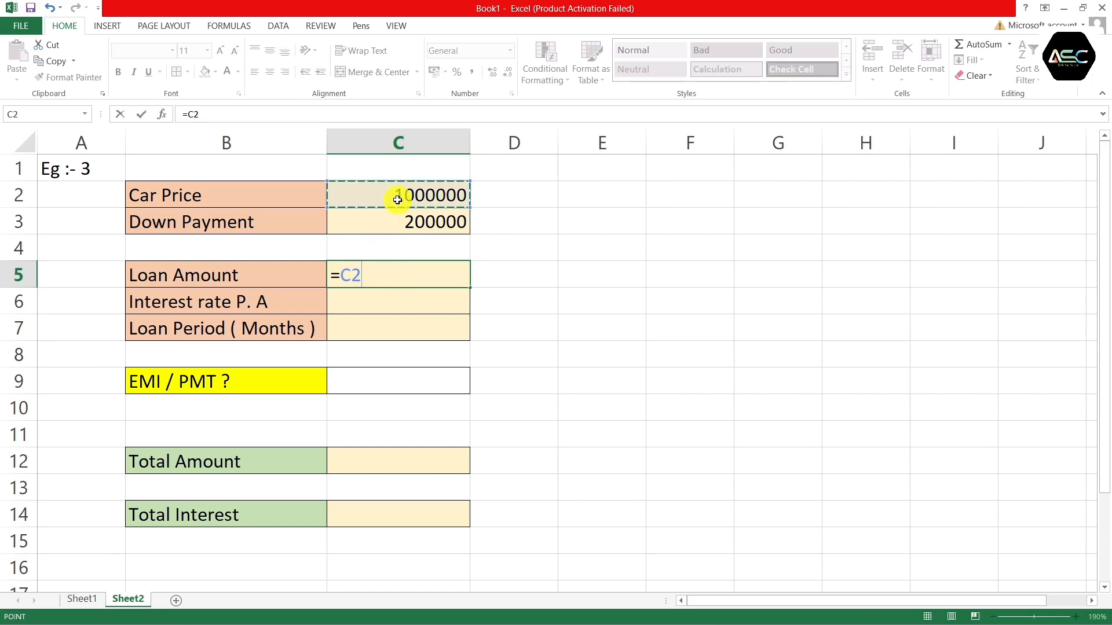
{"action": "type", "text": "-"}
{"action": "left_click", "coordinate": [410, 225]}
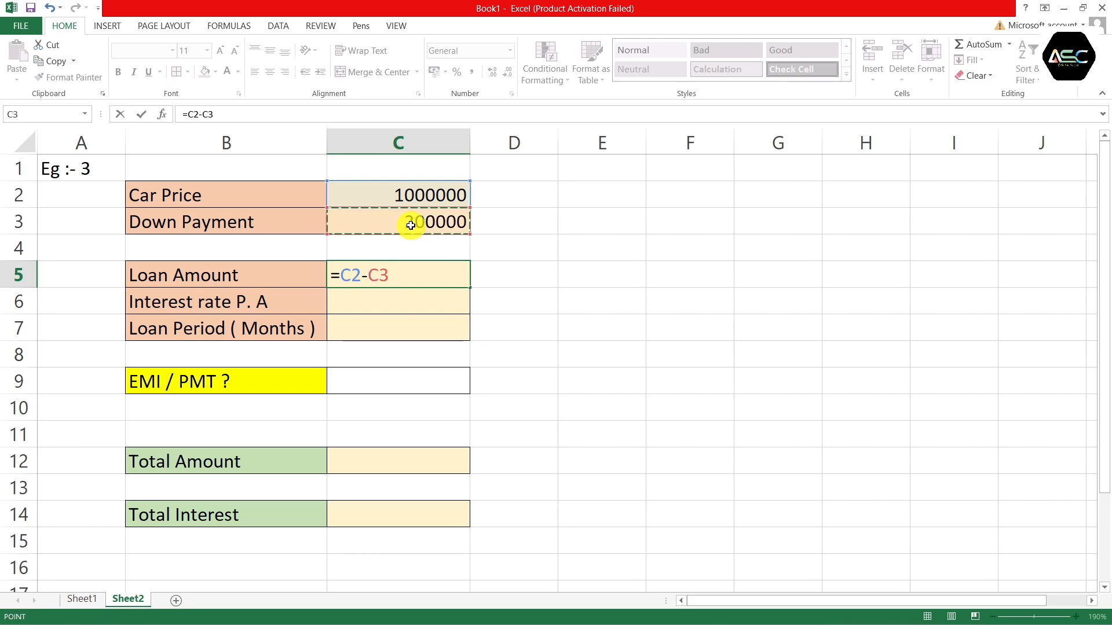
{"action": "key", "text": "Return"}
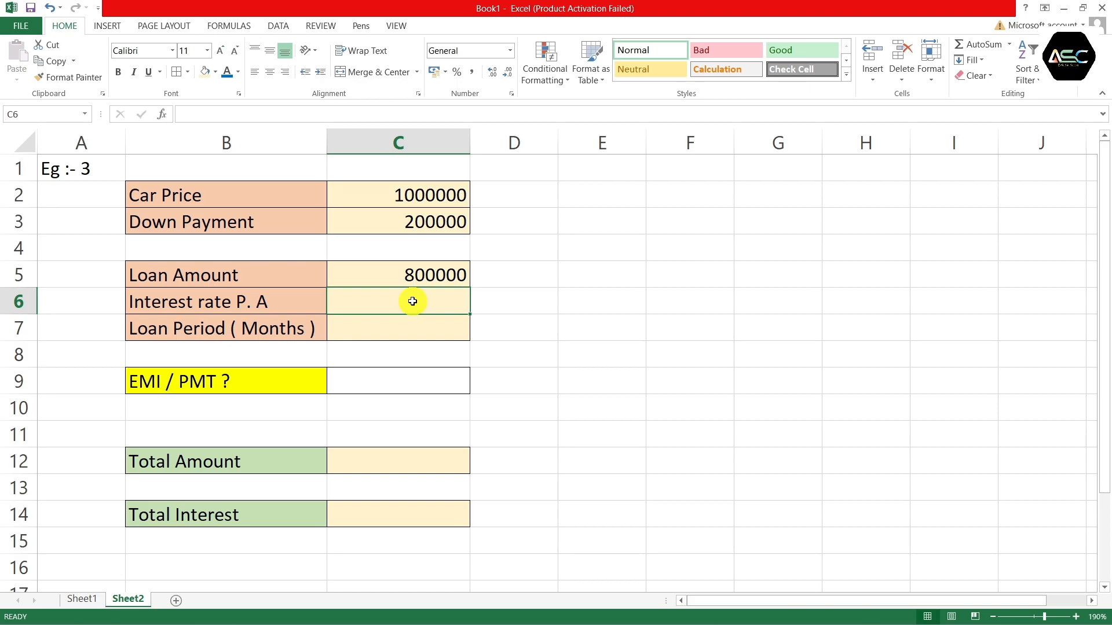
Enter 20% as the annual interest rate in C6 and 36 months as the loan period in C7.
{"action": "type", "text": "20$"}
{"action": "key", "text": "BackSpace"}
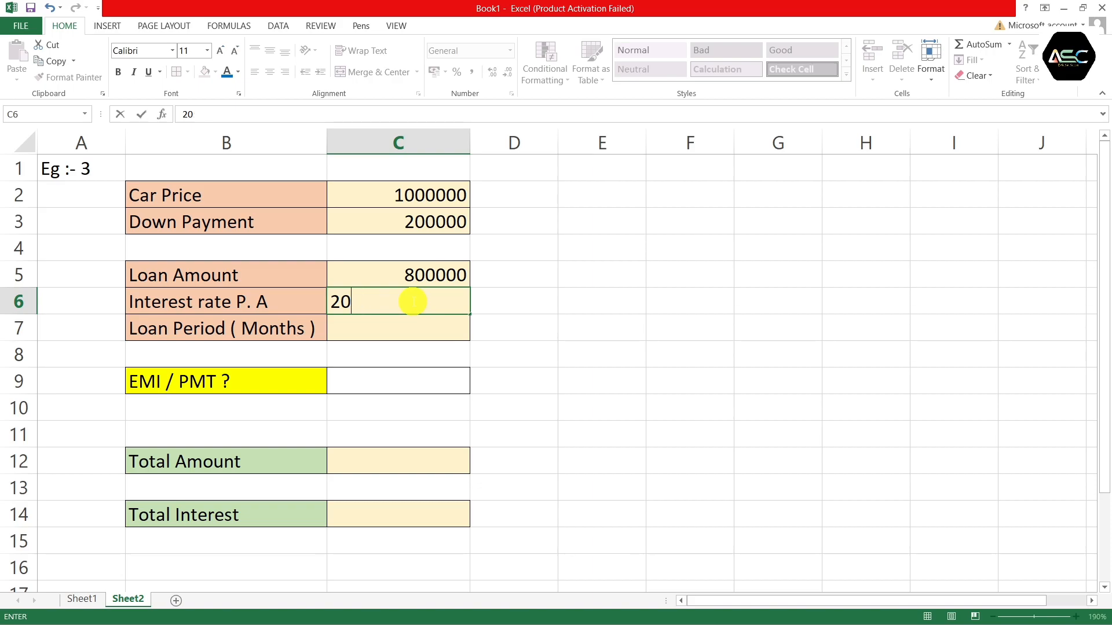
{"action": "type", "text": "%"}
{"action": "key", "text": "Return"}
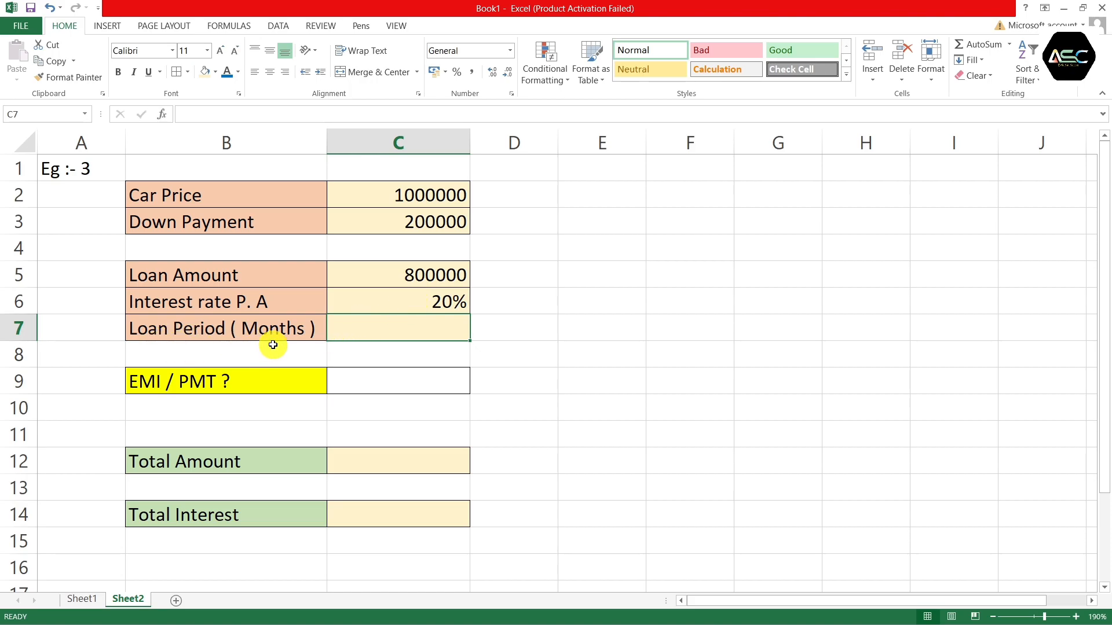
{"action": "type", "text": "36"}
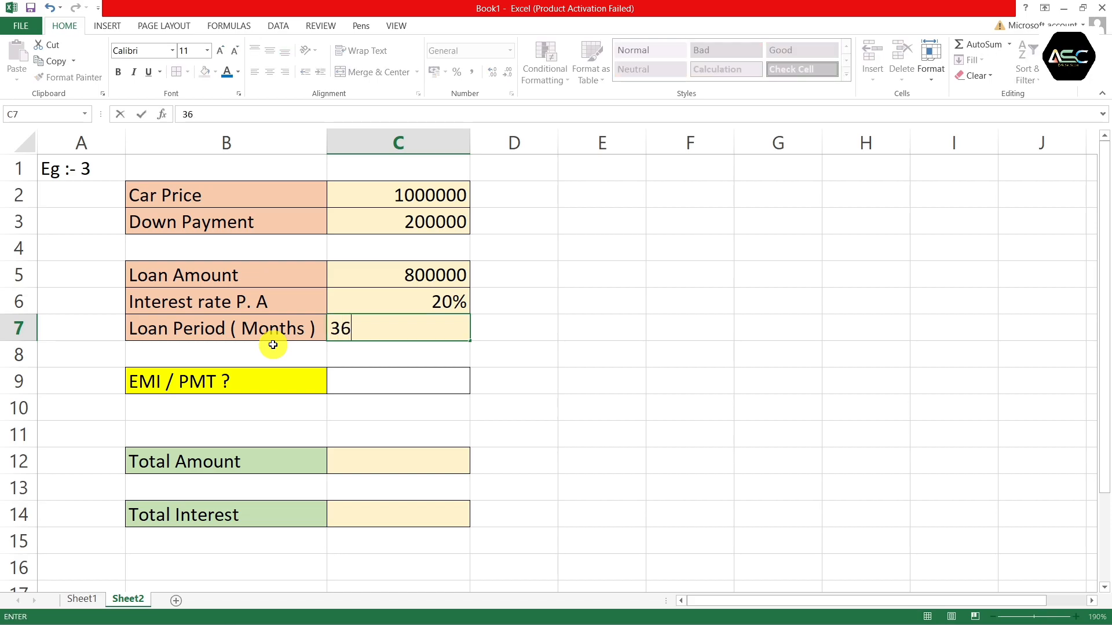
{"action": "key", "text": "Return"}
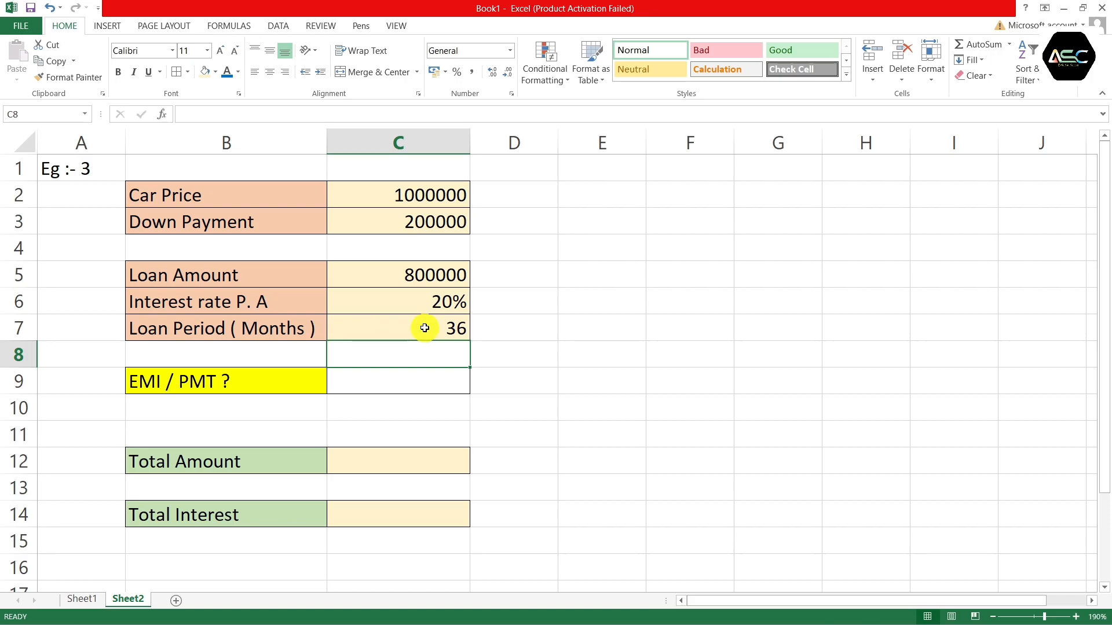
Start a PMT formula in the EMI cell C9 with C6/12 as the rate argument.
{"action": "left_click", "coordinate": [435, 384]}
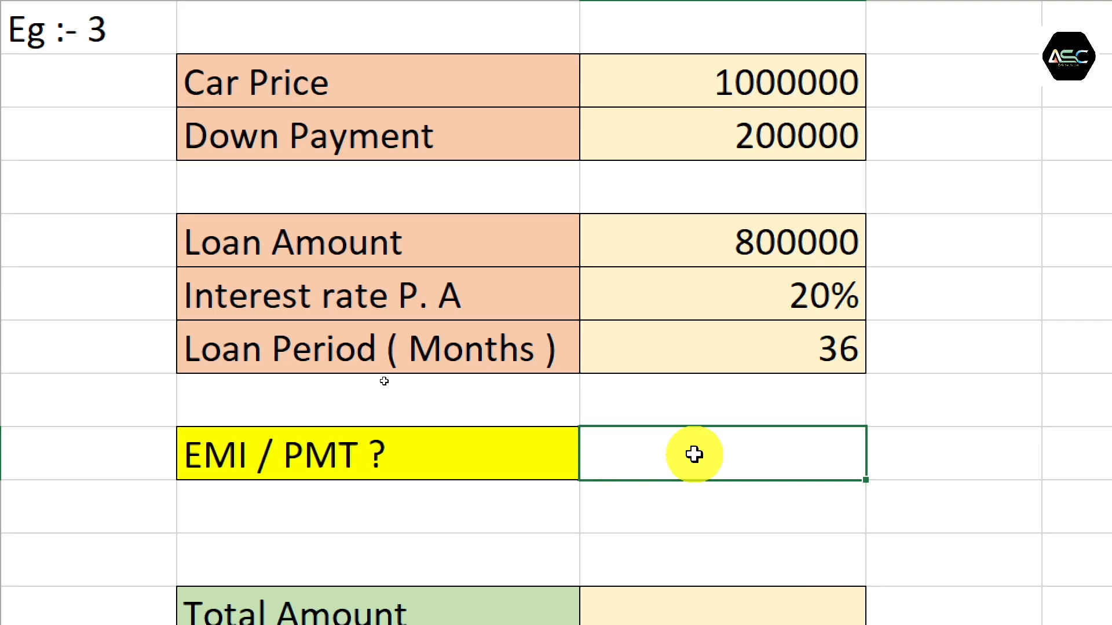
{"action": "type", "text": "="}
{"action": "type", "text": "pmt"}
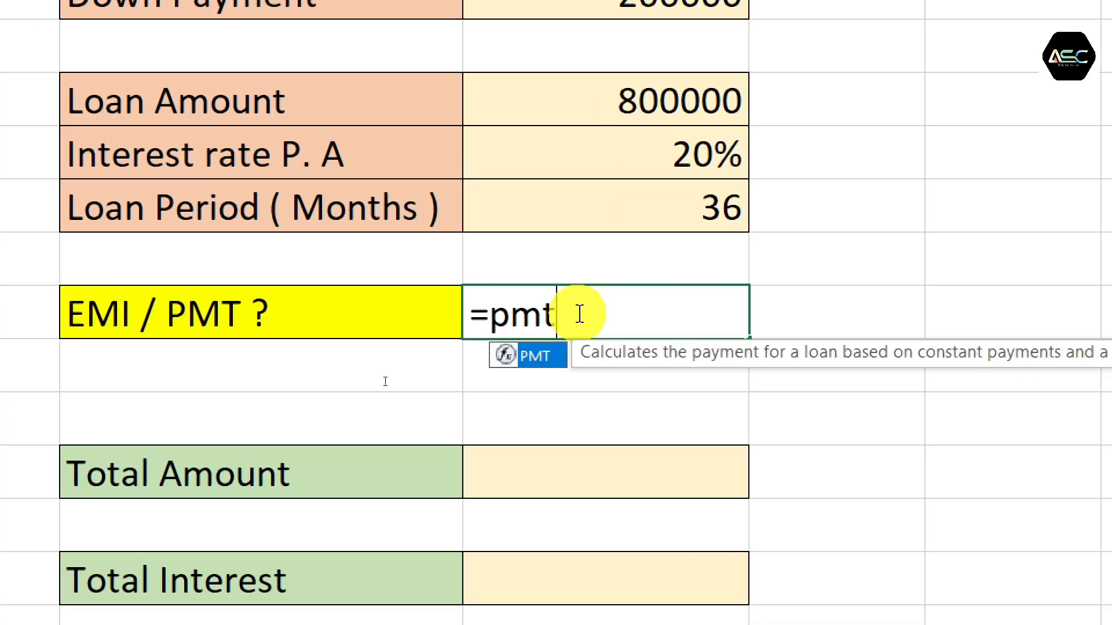
{"action": "key", "text": "Tab"}
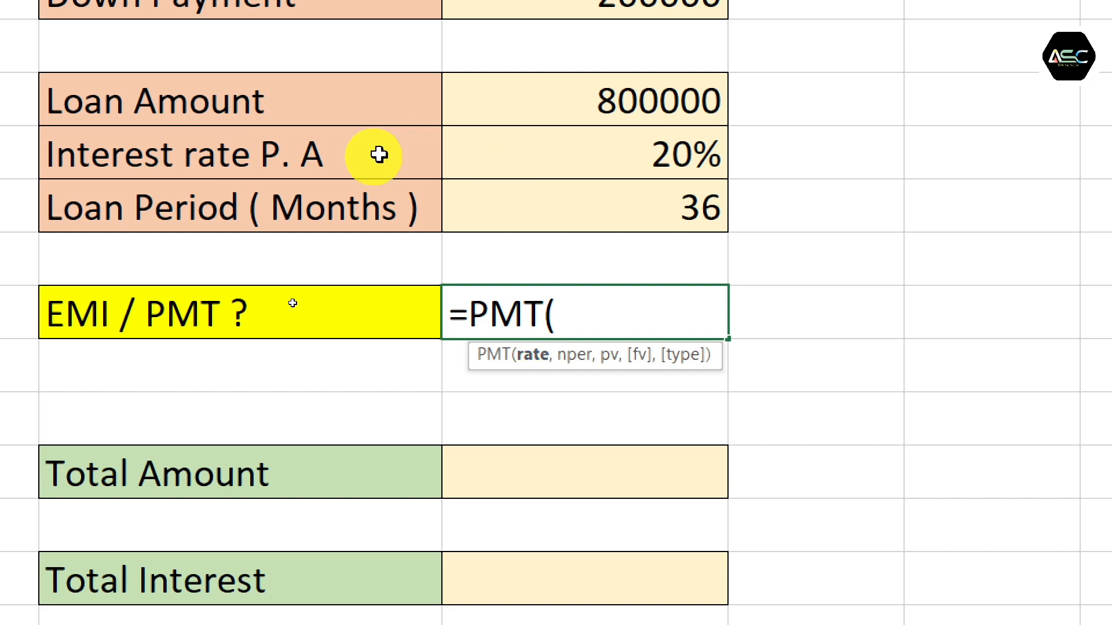
{"action": "left_click", "coordinate": [645, 157]}
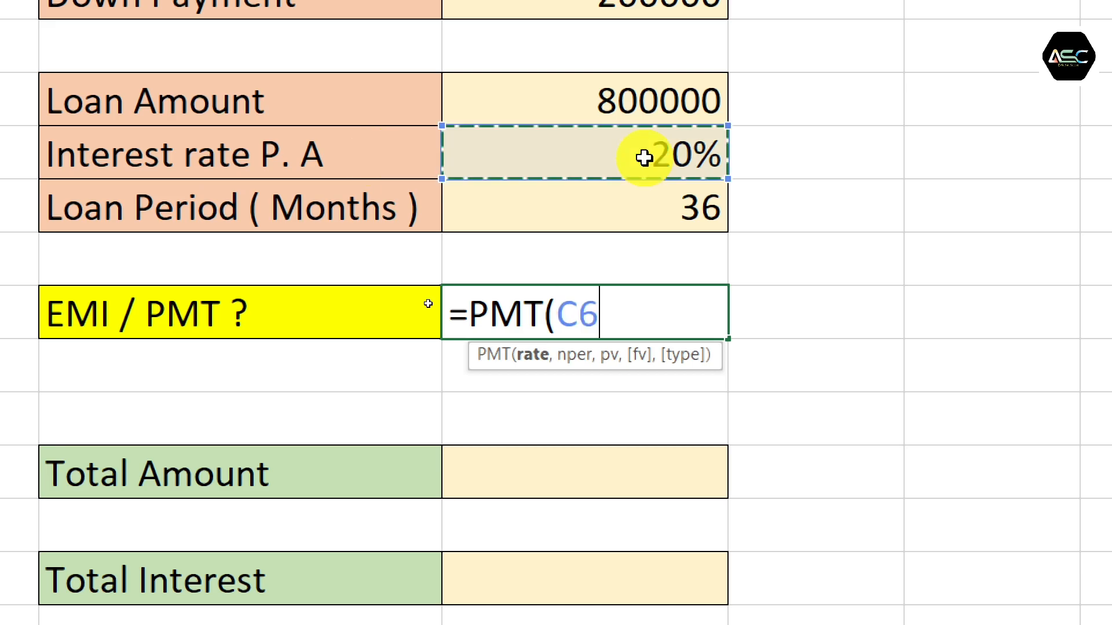
{"action": "type", "text": "/12"}
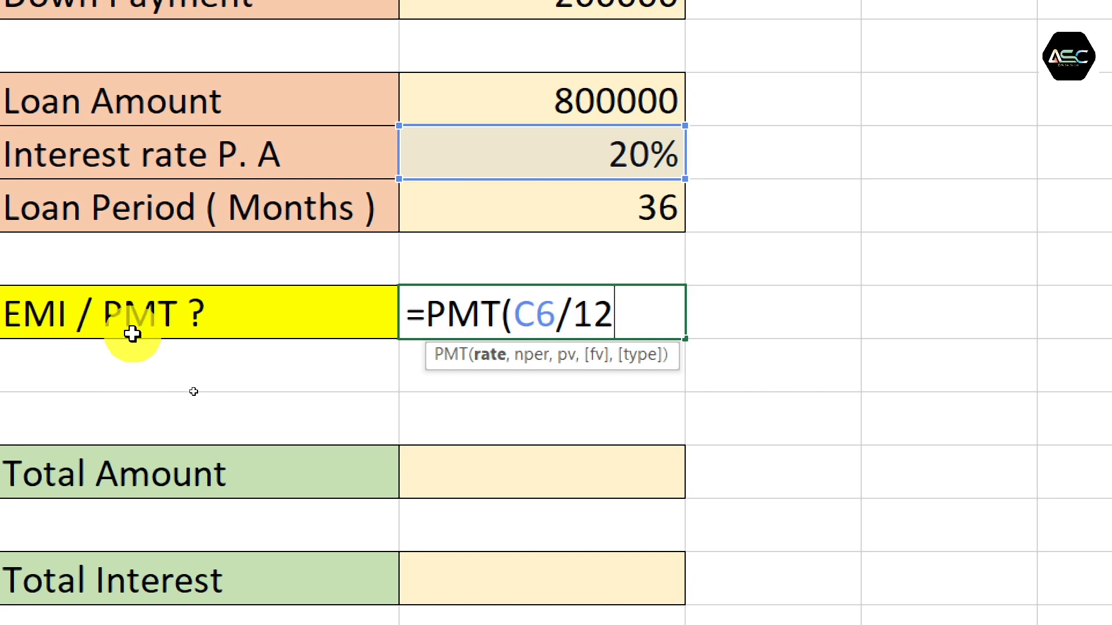
Complete the PMT formula in C9 with C7, C5, 0 and 0 as the remaining arguments, and negate it to return a positive EMI.
{"action": "type", "text": ","}
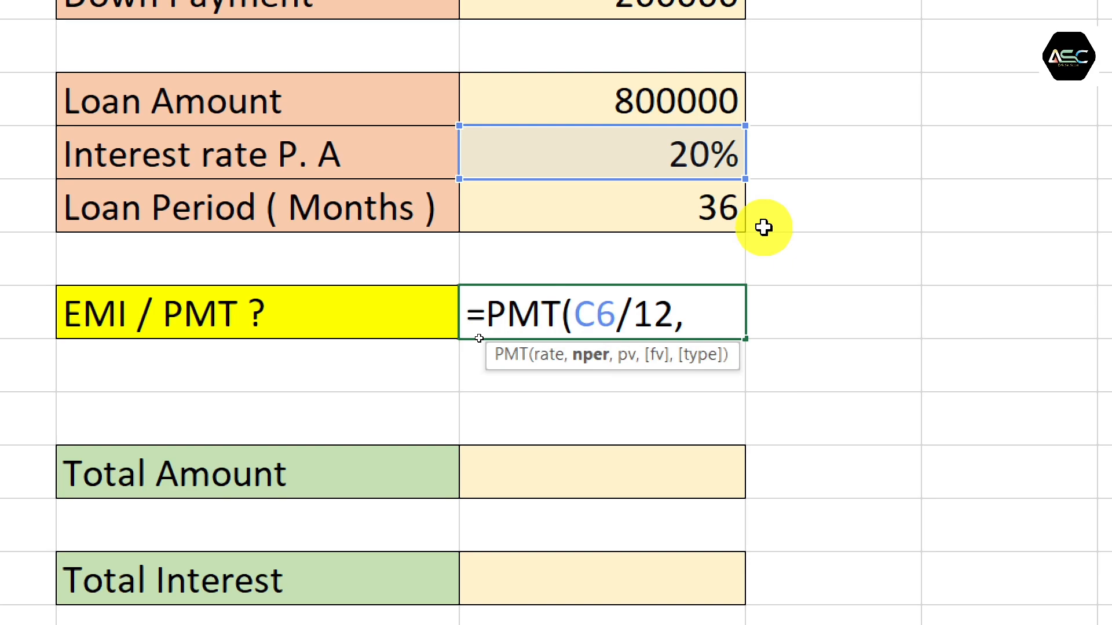
{"action": "left_click", "coordinate": [715, 217]}
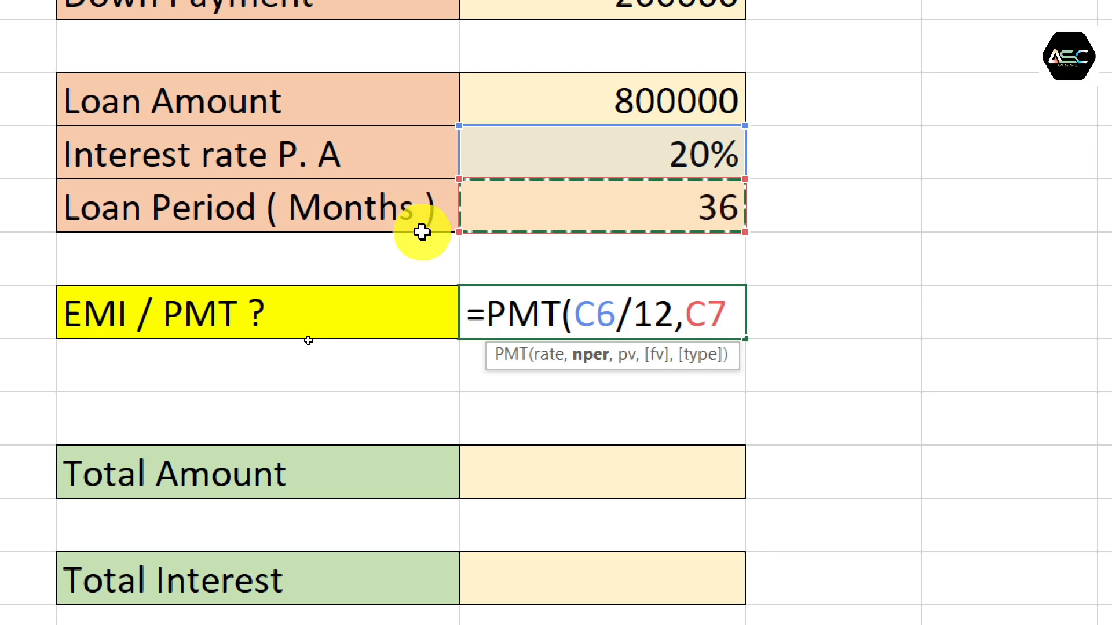
{"action": "type", "text": ","}
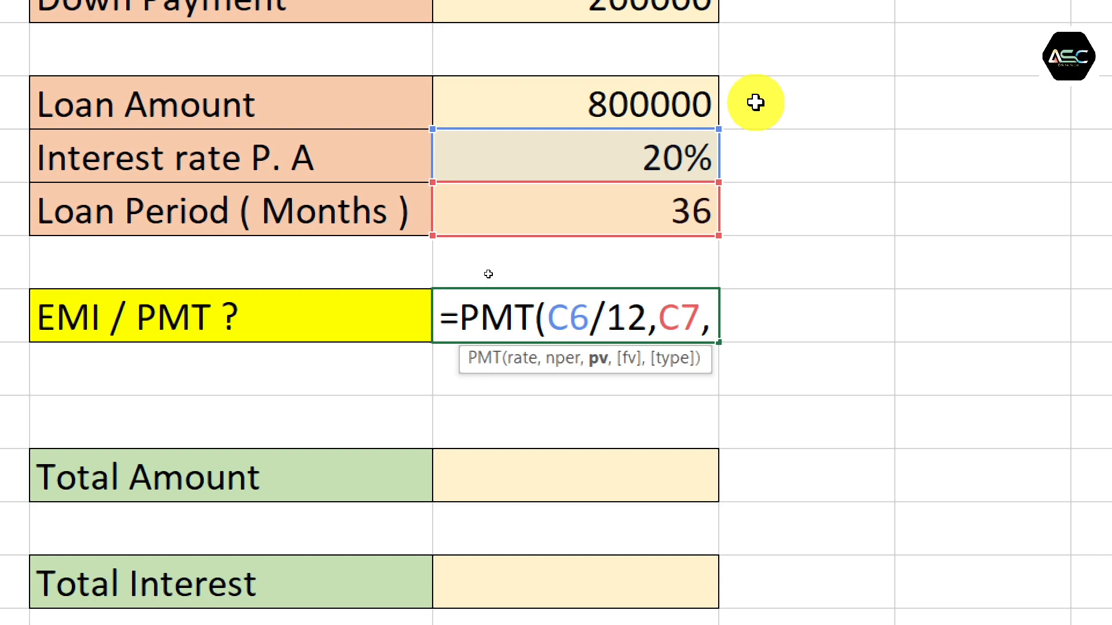
{"action": "left_click", "coordinate": [700, 103]}
{"action": "type", "text": ","}
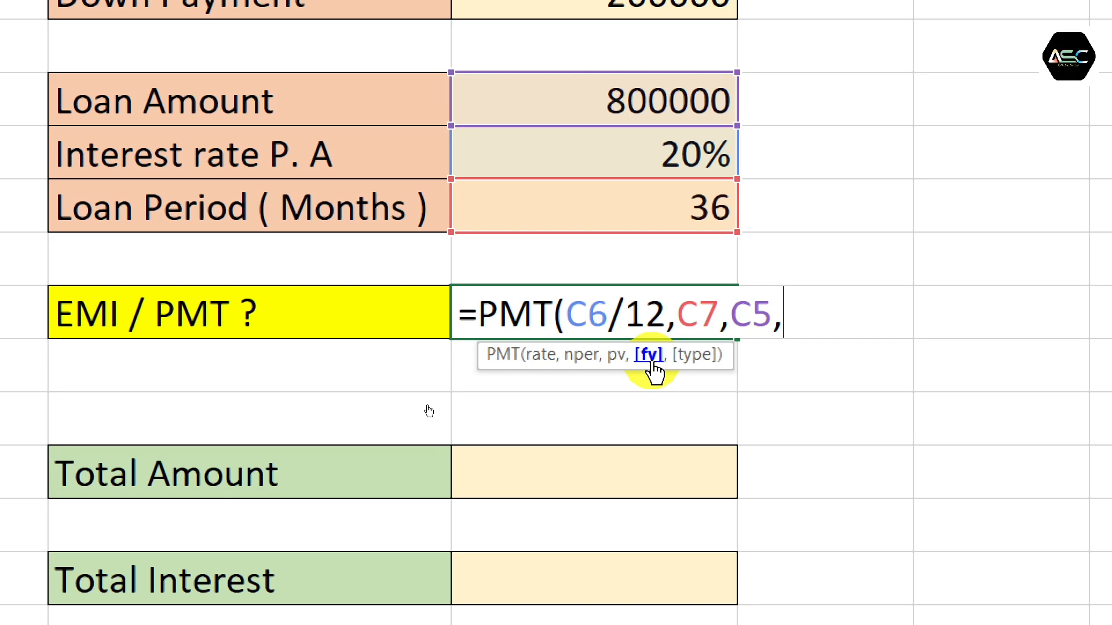
{"action": "type", "text": "0,"}
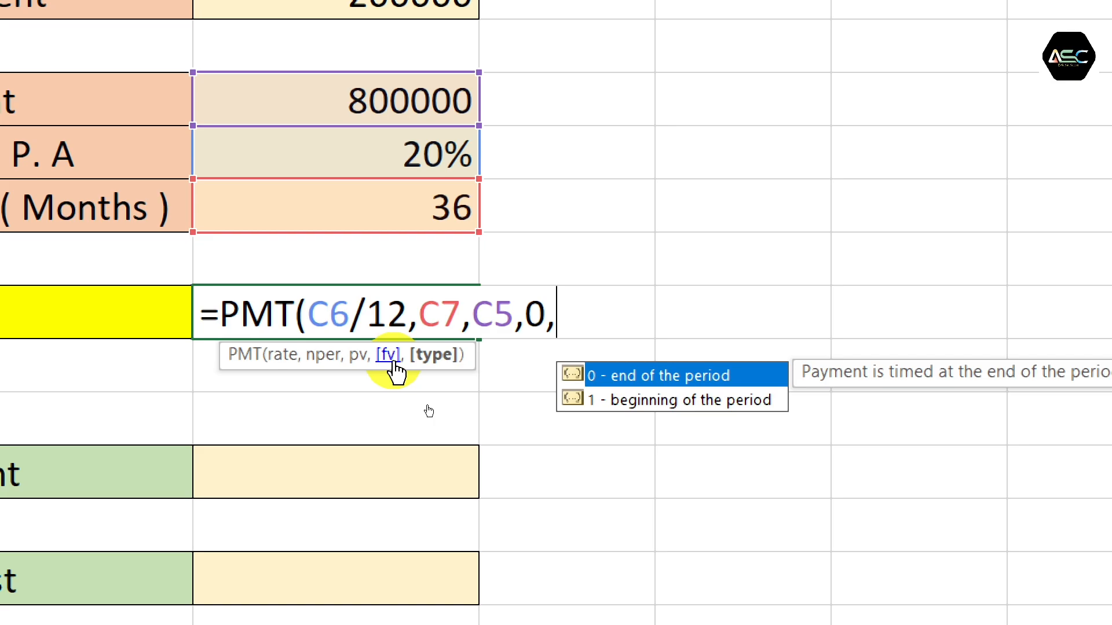
{"action": "type", "text": "0"}
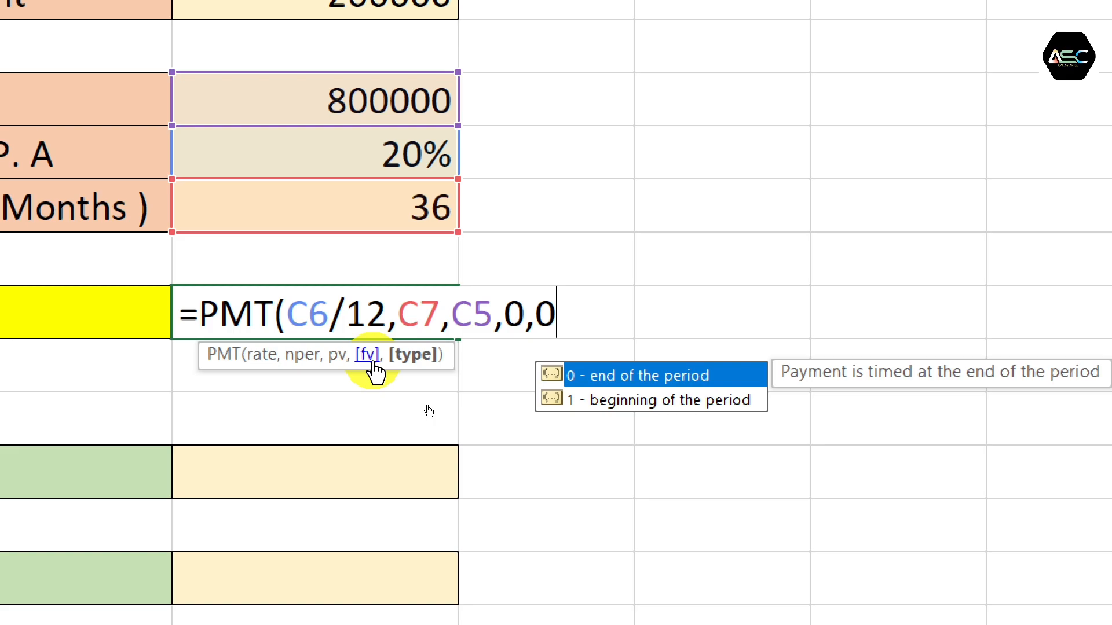
{"action": "key", "text": "Return"}
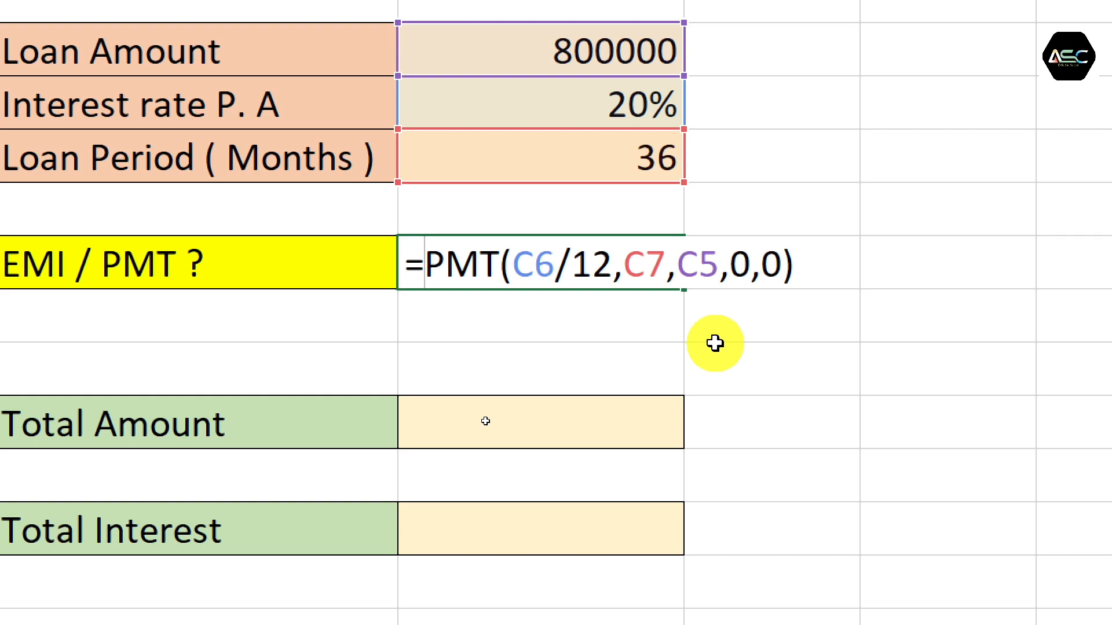
{"action": "key", "text": "Return"}
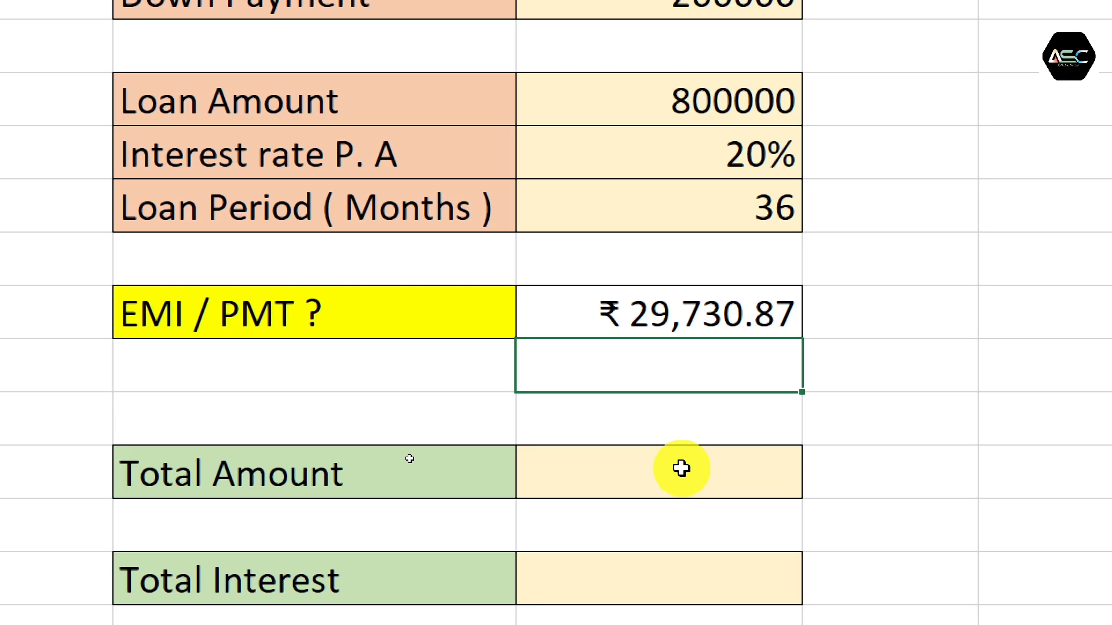
{"action": "key", "text": "Up"}
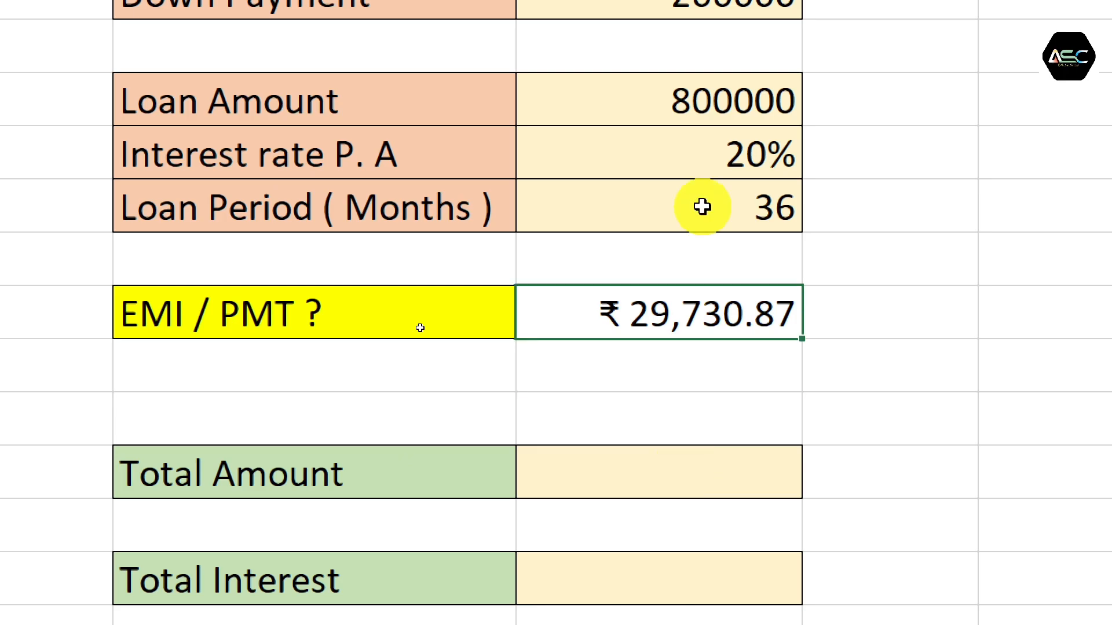
Calculate the Total Amount in C12 as the EMI times the loan period, and the Total Interest in C14 as C12-C5.
{"action": "left_click", "coordinate": [628, 471]}
{"action": "type", "text": "="}
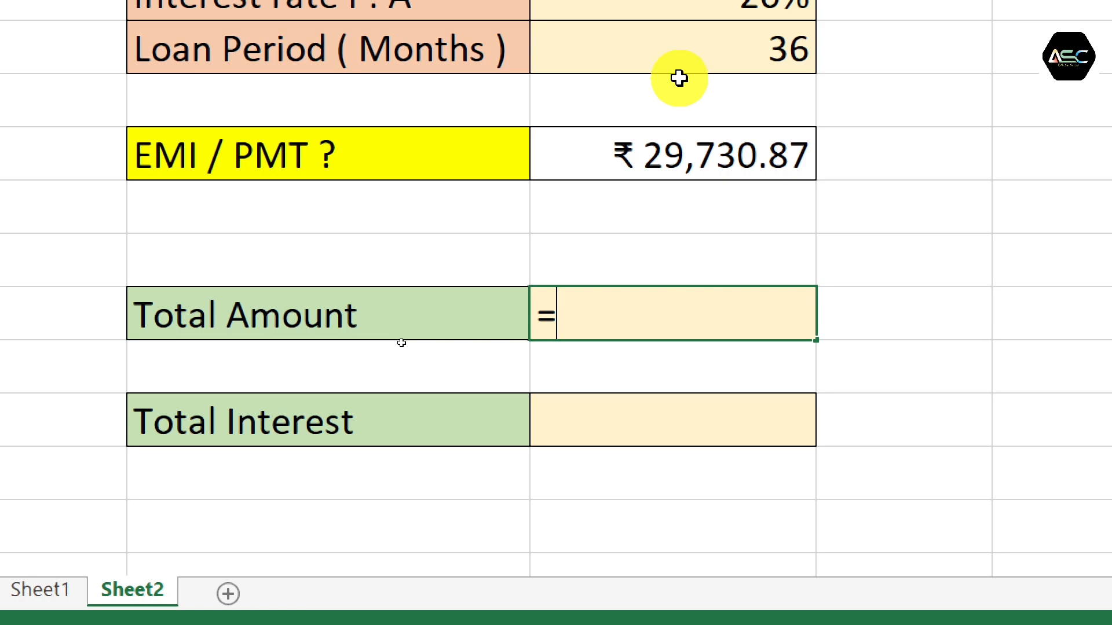
{"action": "type", "text": "="}
{"action": "left_click", "coordinate": [676, 310]}
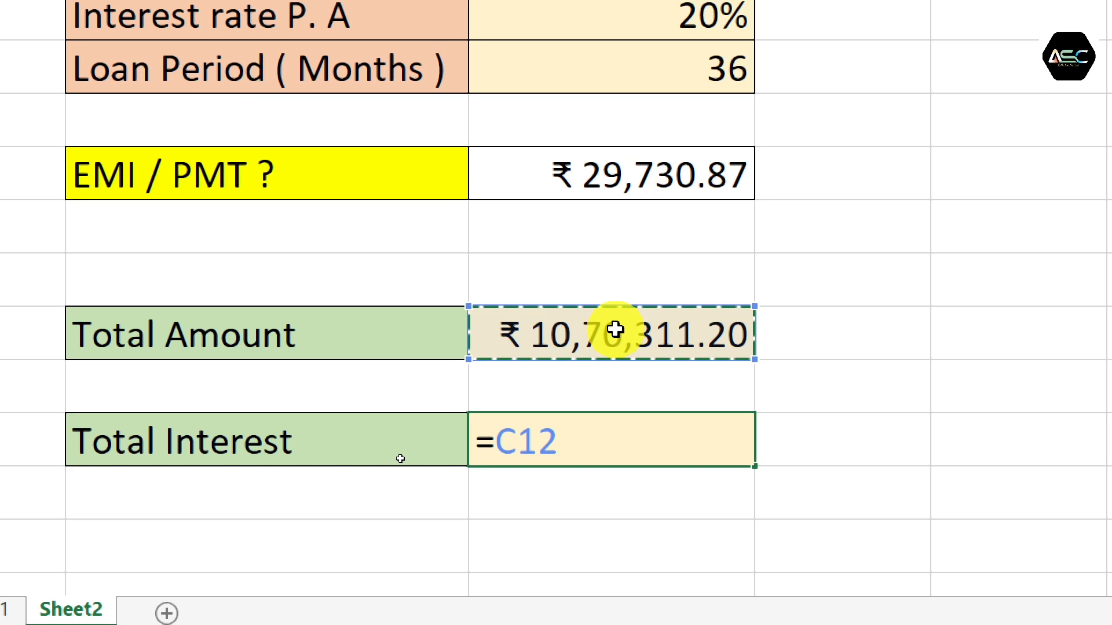
{"action": "type", "text": "-C5"}
{"action": "left_click", "coordinate": [914, 368]}
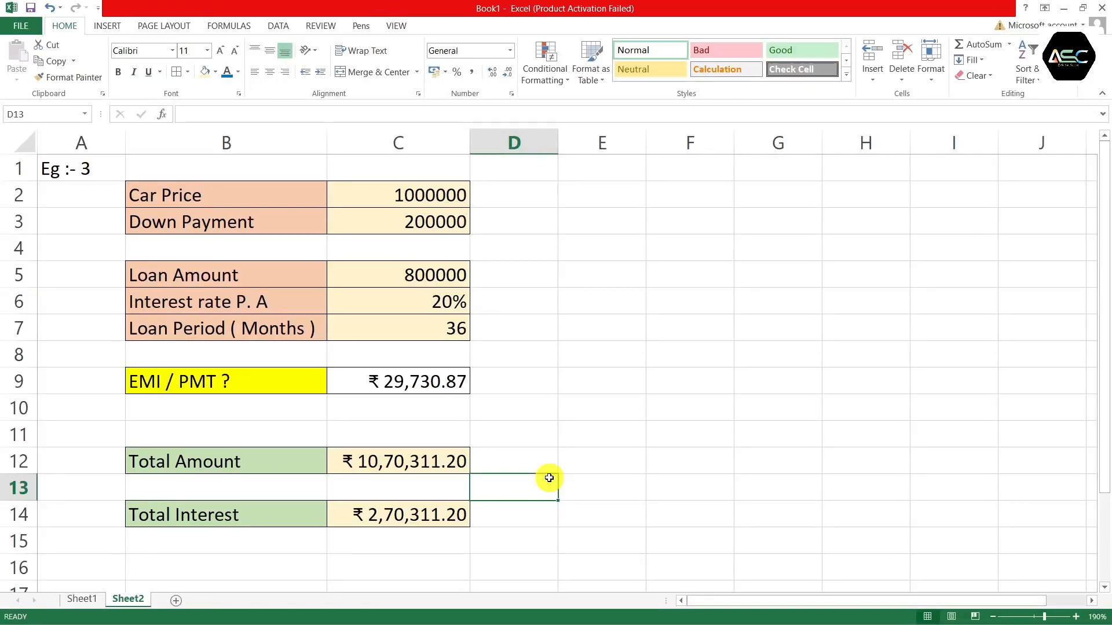
{"action": "left_click", "coordinate": [635, 428]}
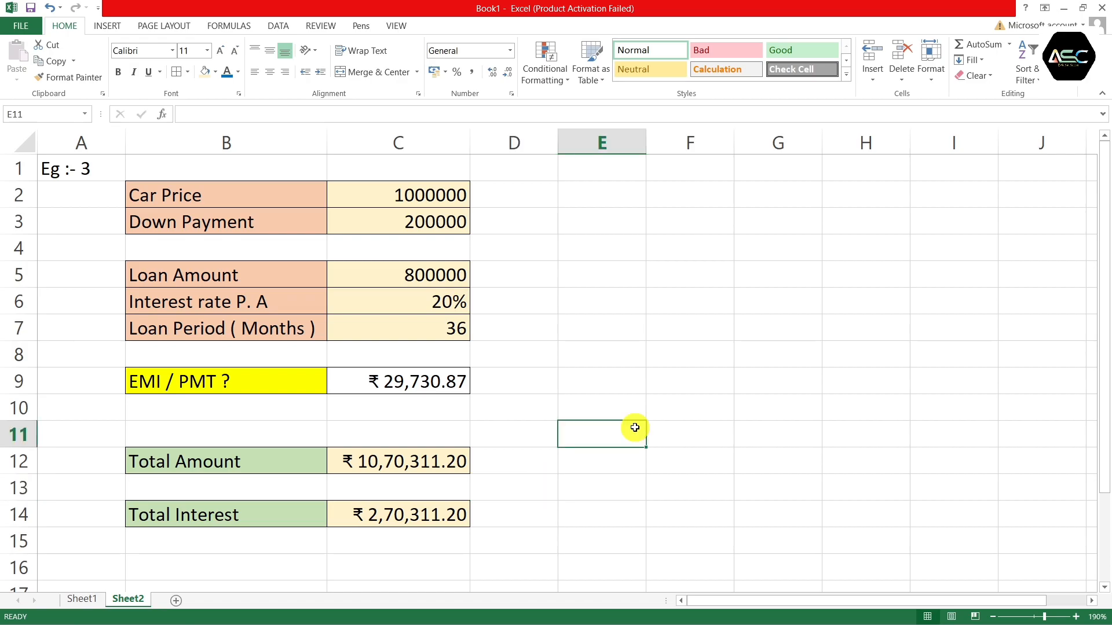